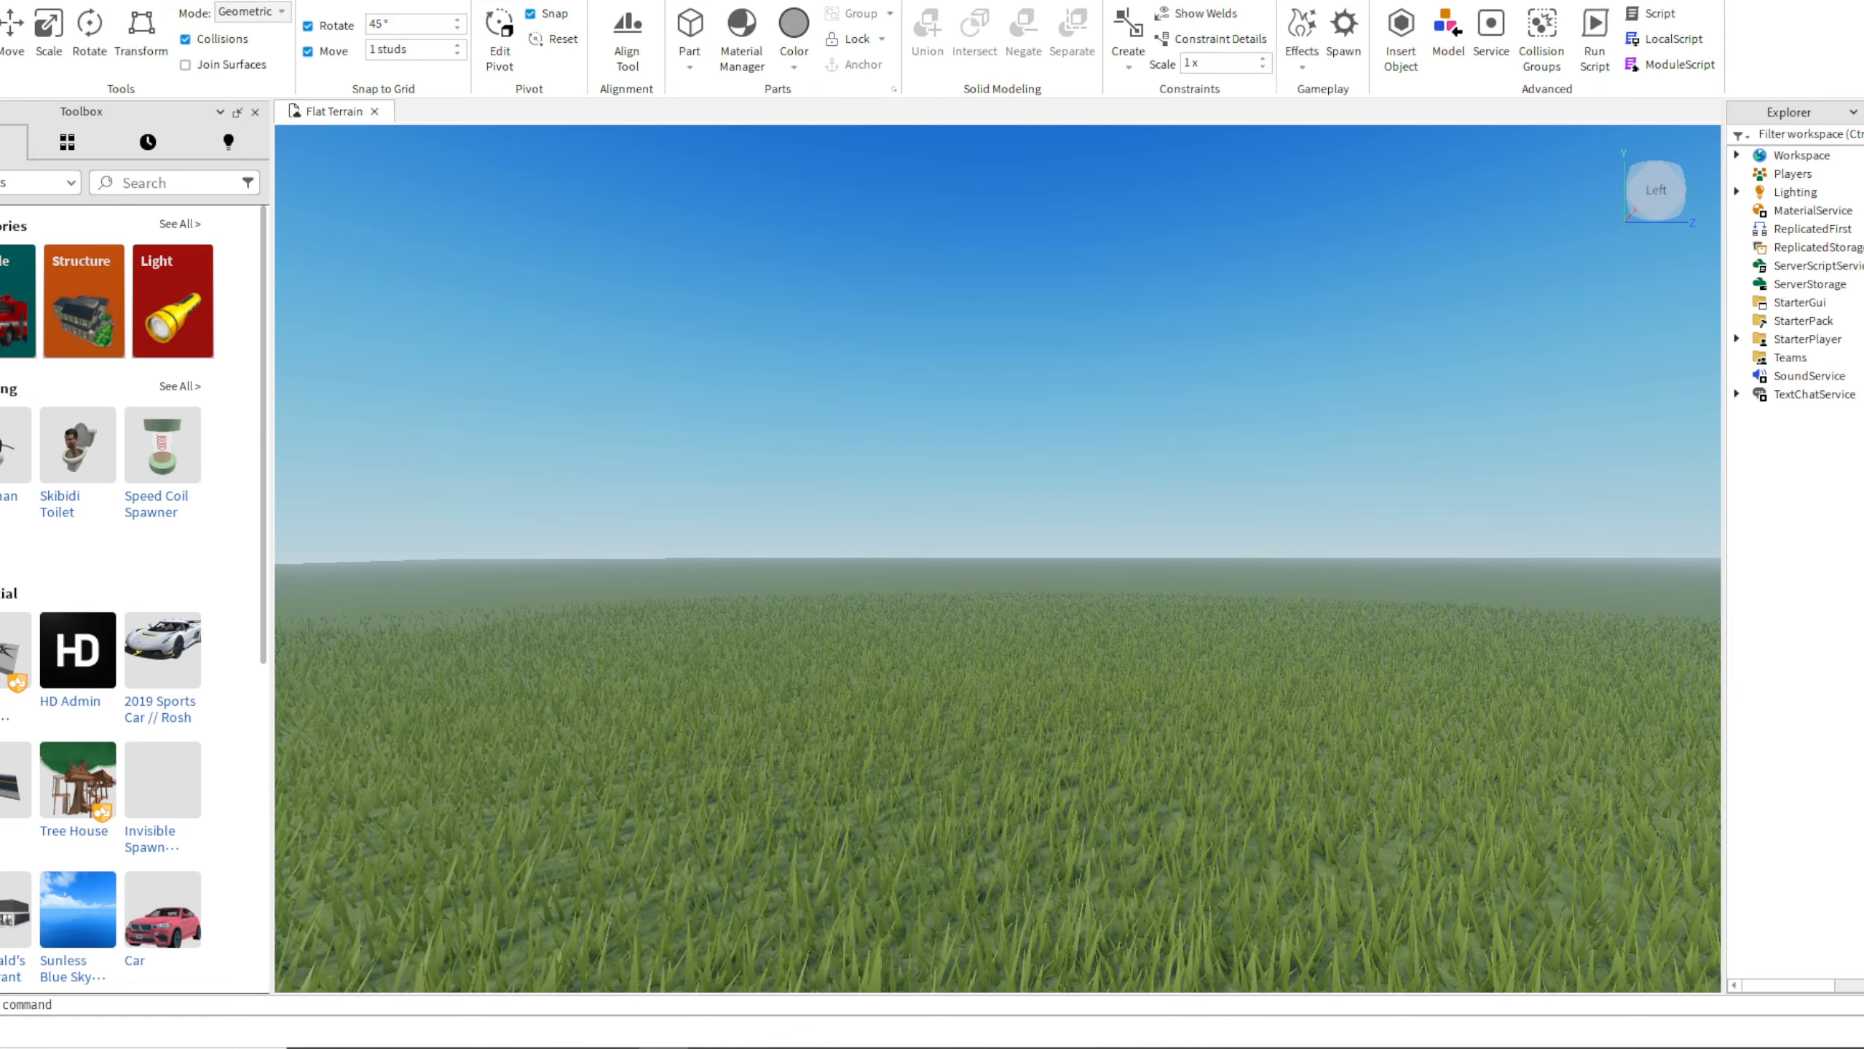
Hide the Explorer window and show it again
right_click_drag(998, 558, 1159, 680)
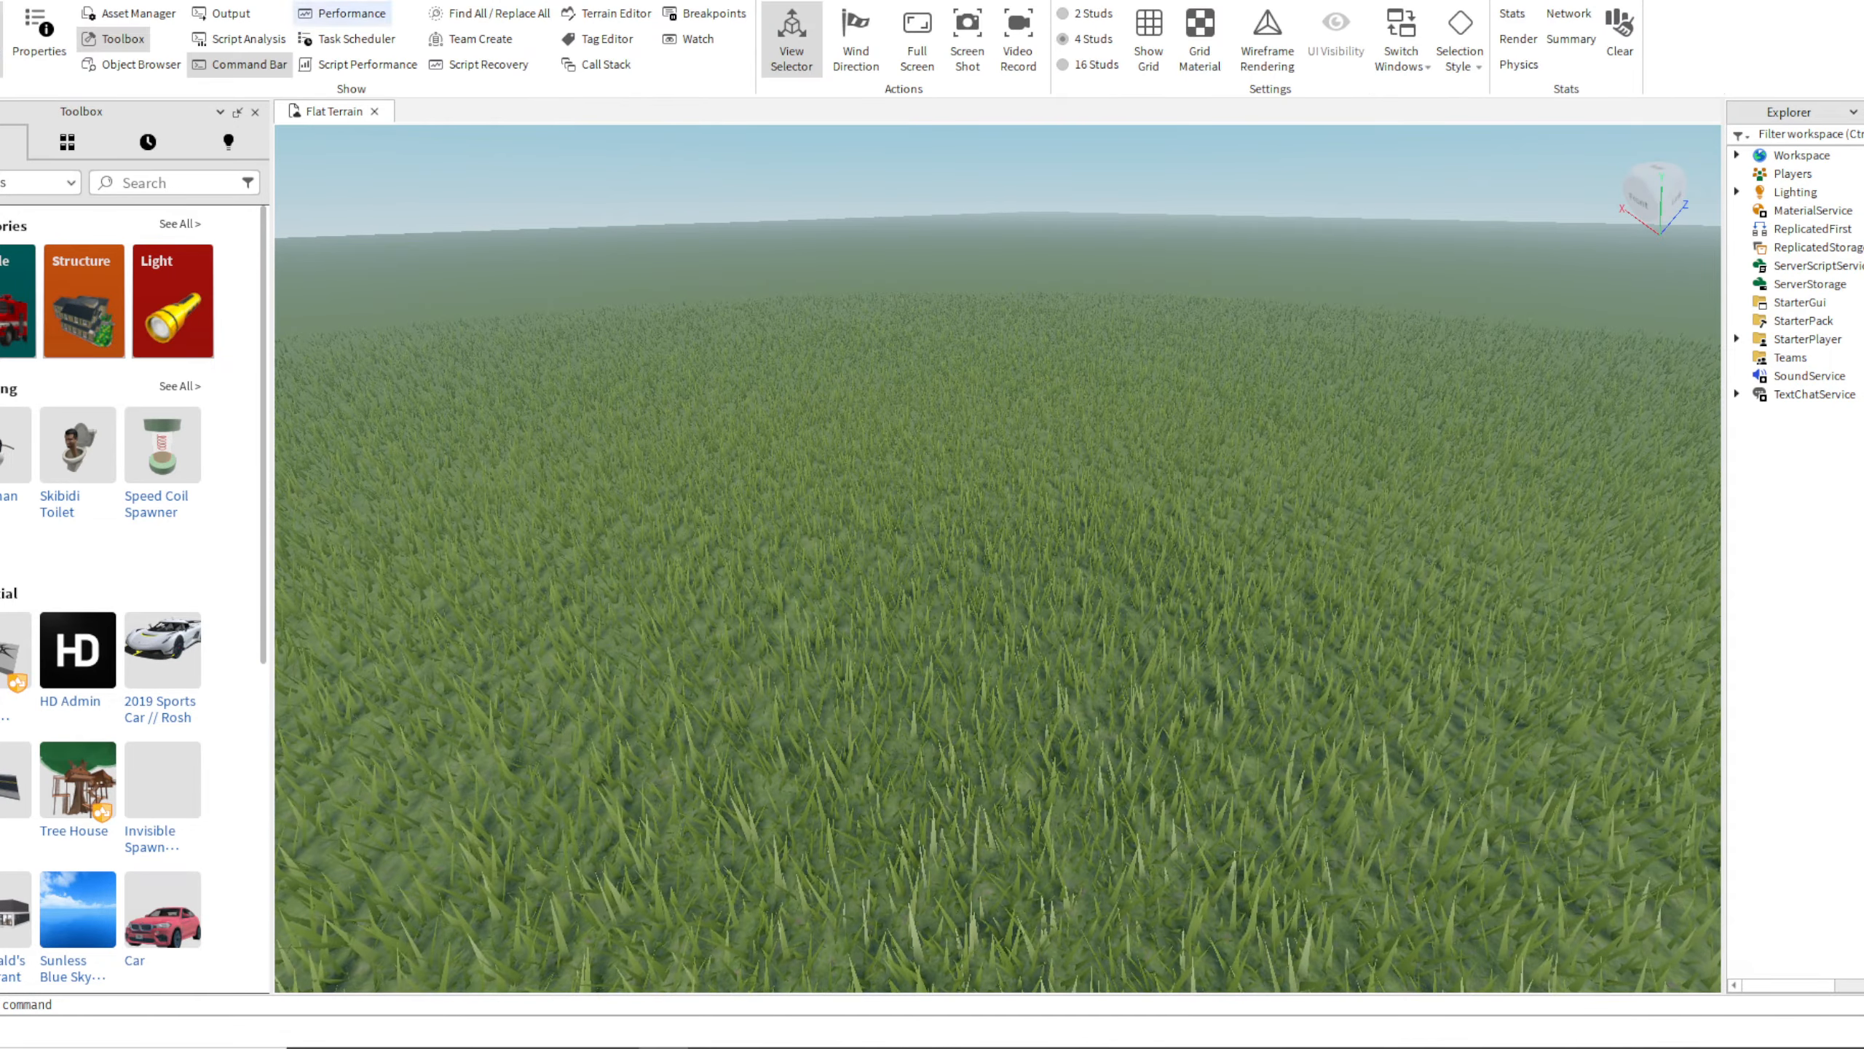
key("alt+x")
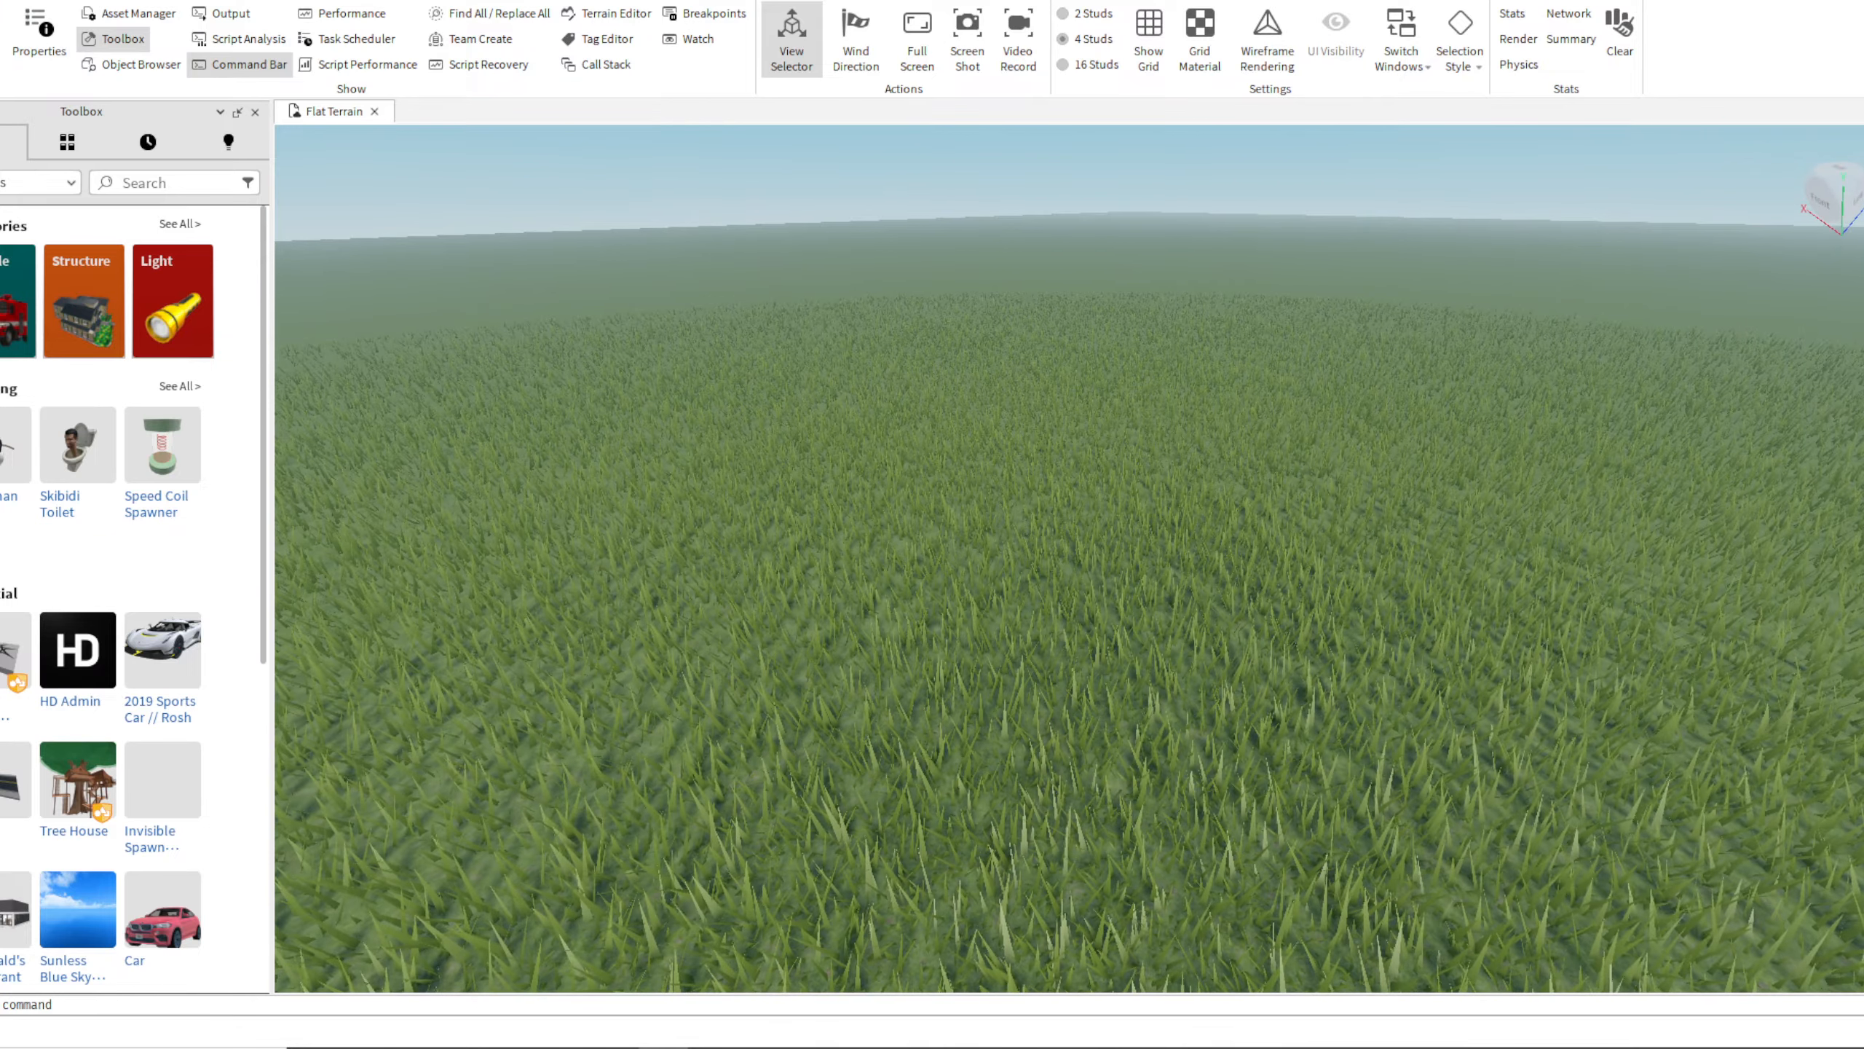
key("alt+x")
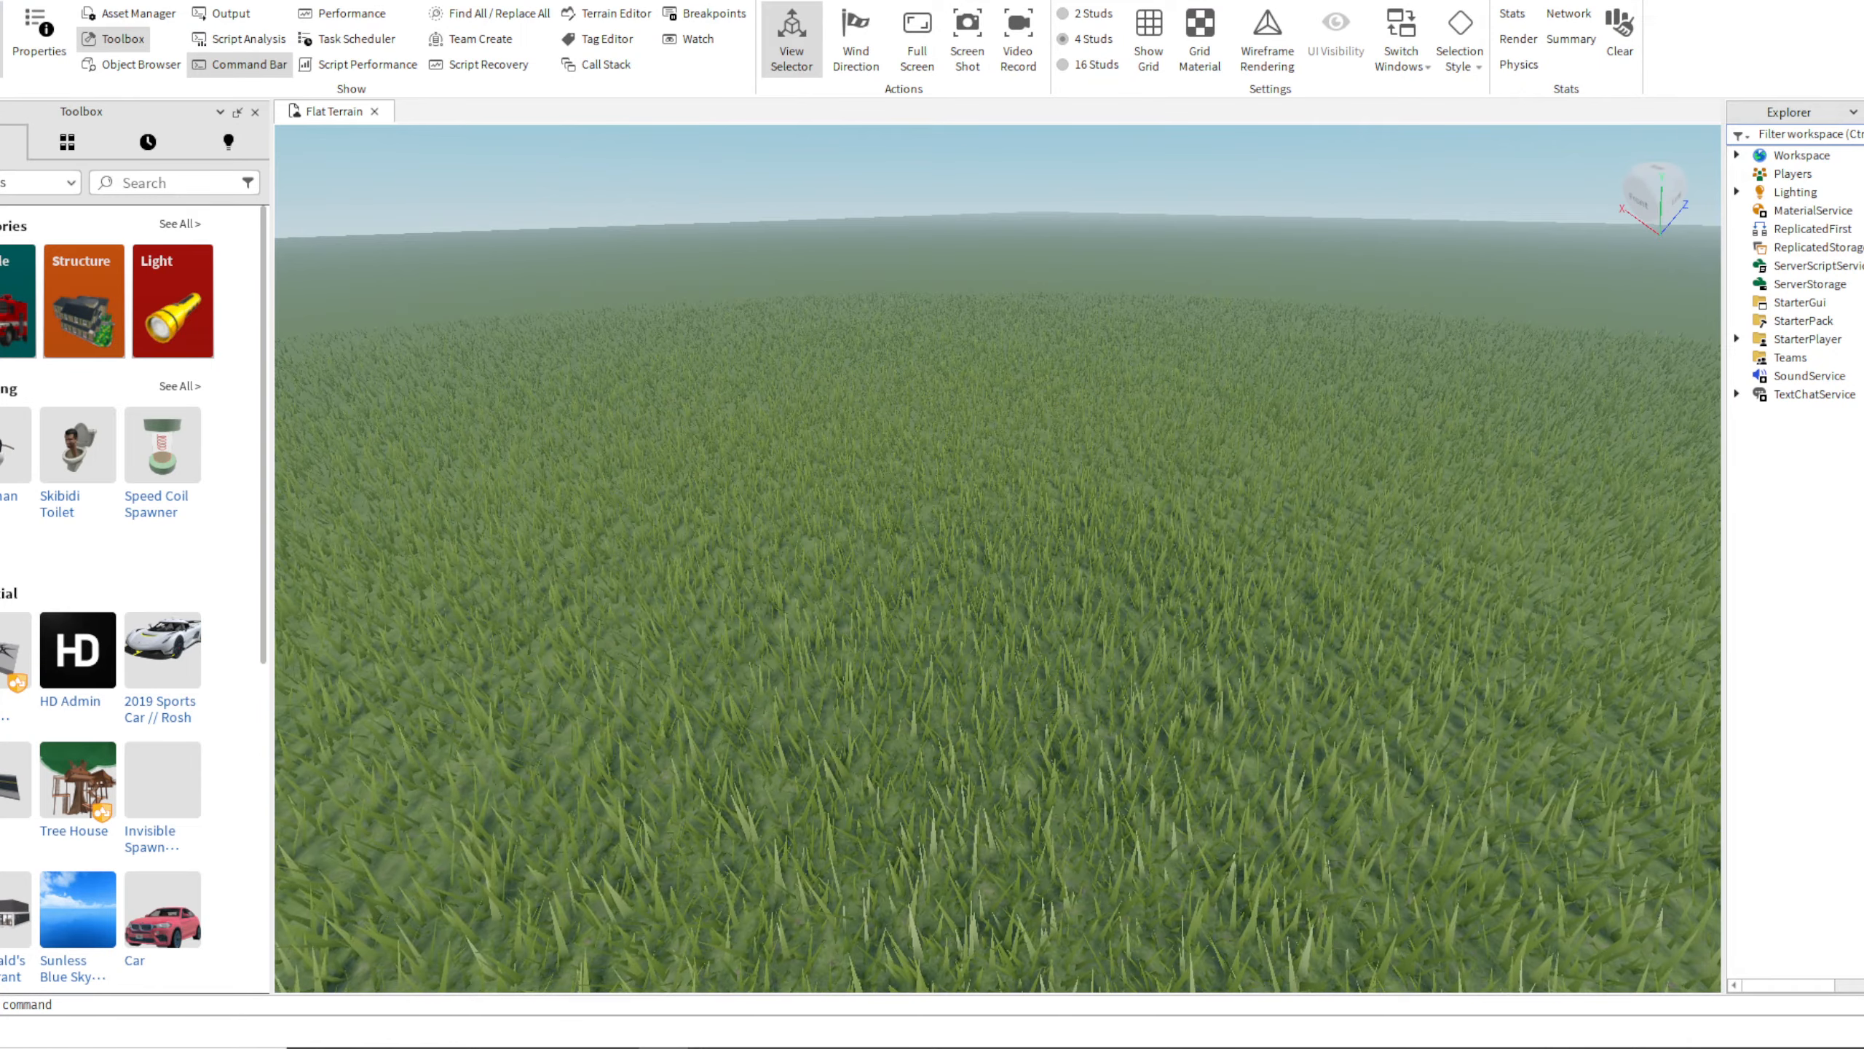
Display the properties of the Players service and close the Properties window again
key("alt+p")
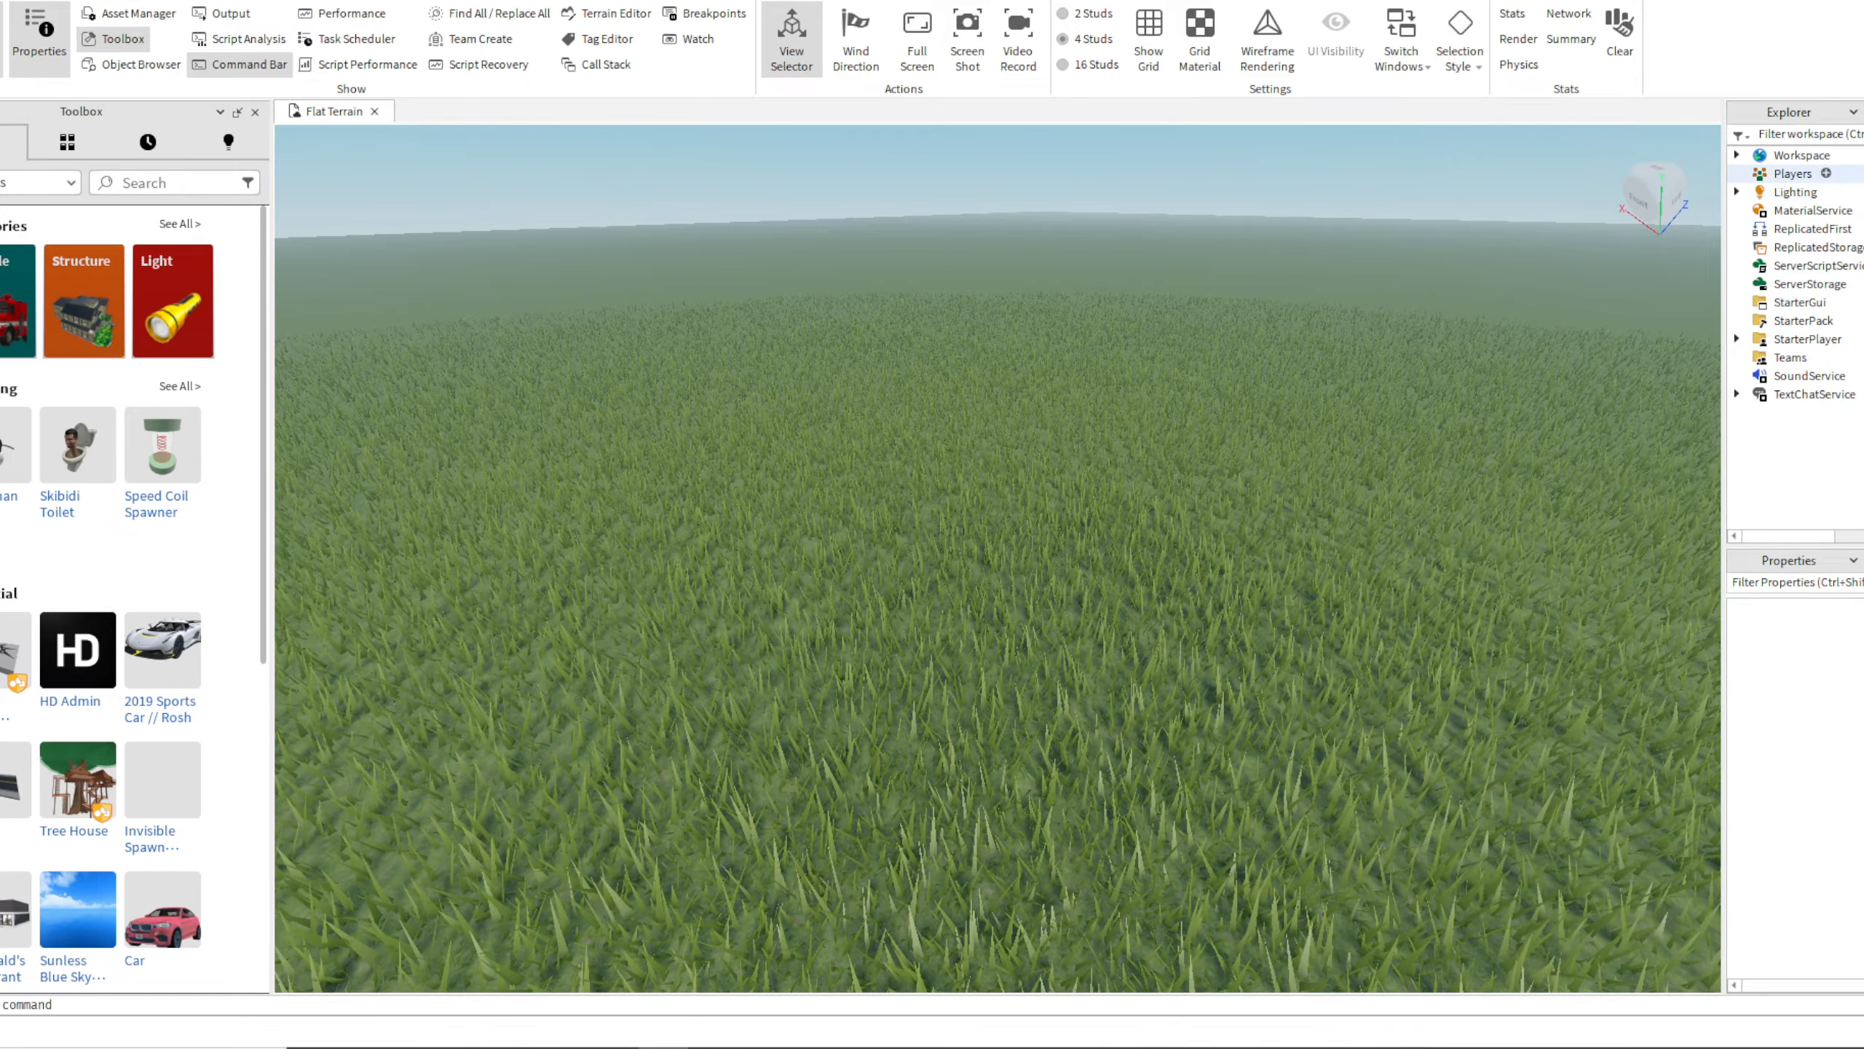
left_click(1792, 173)
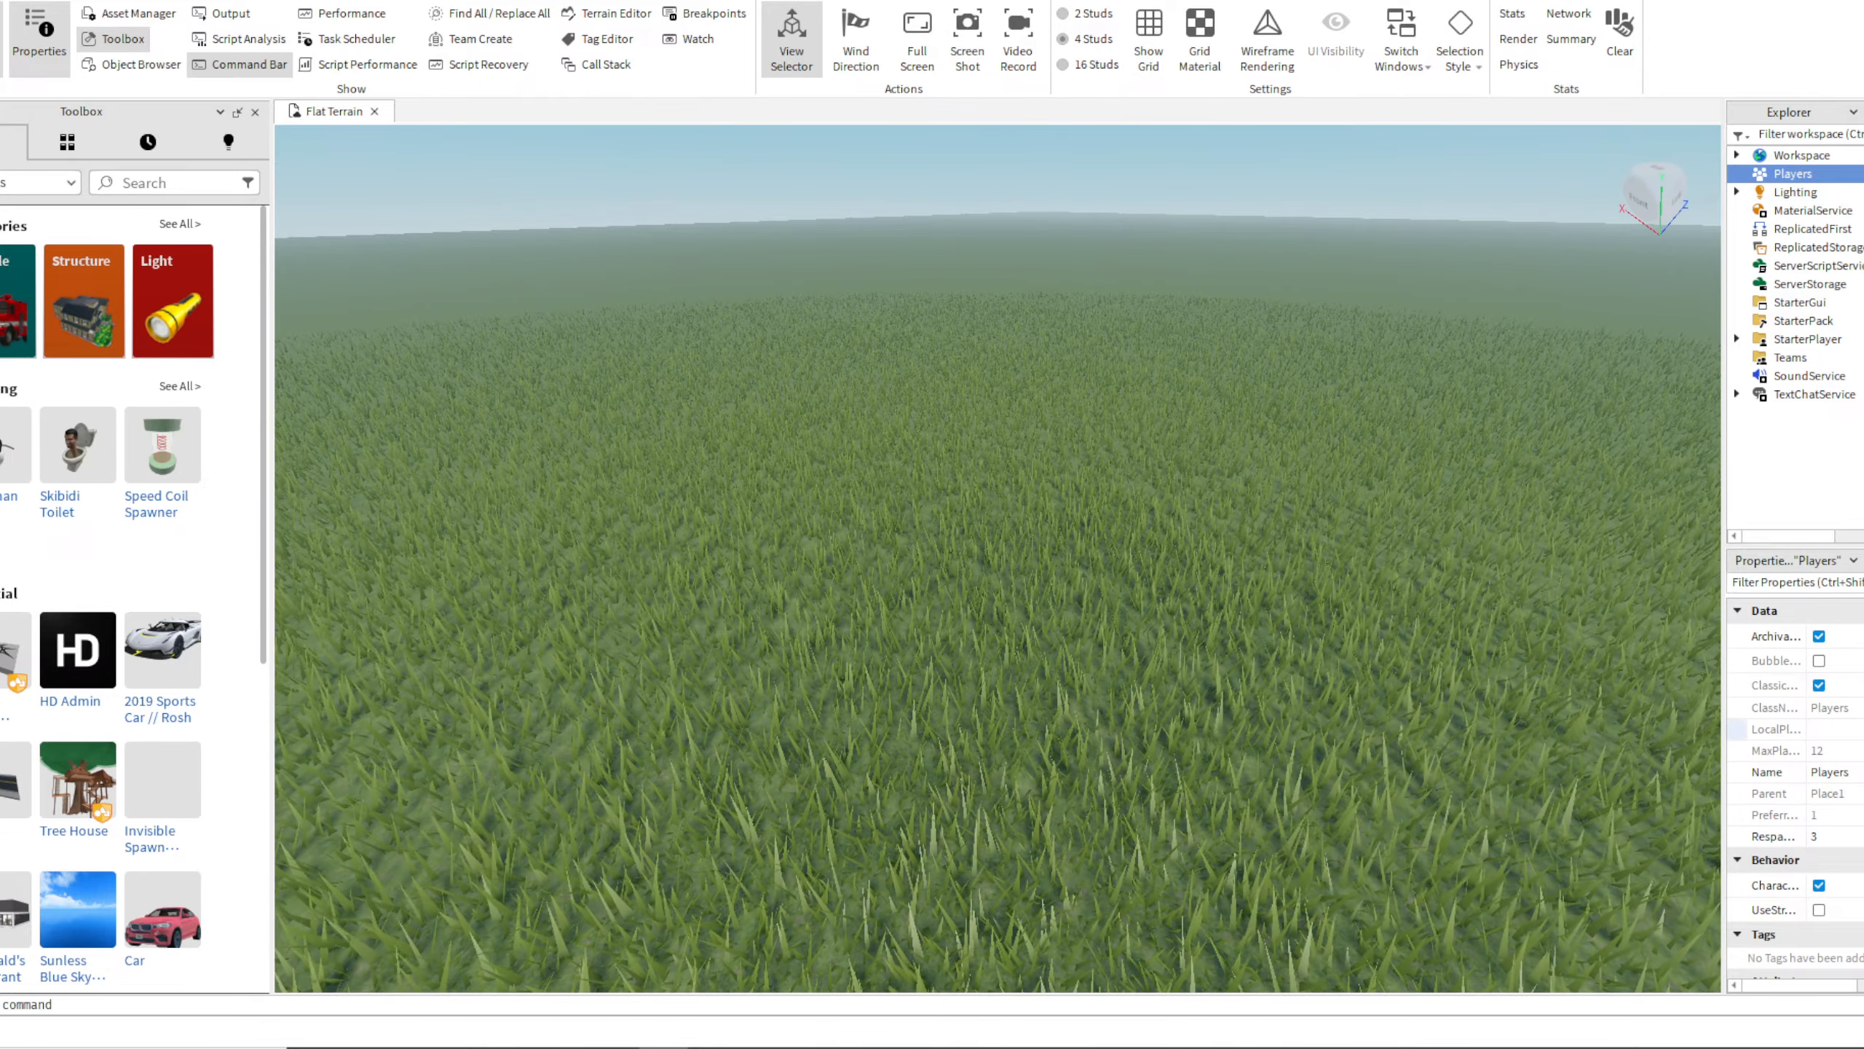
left_click(39, 39)
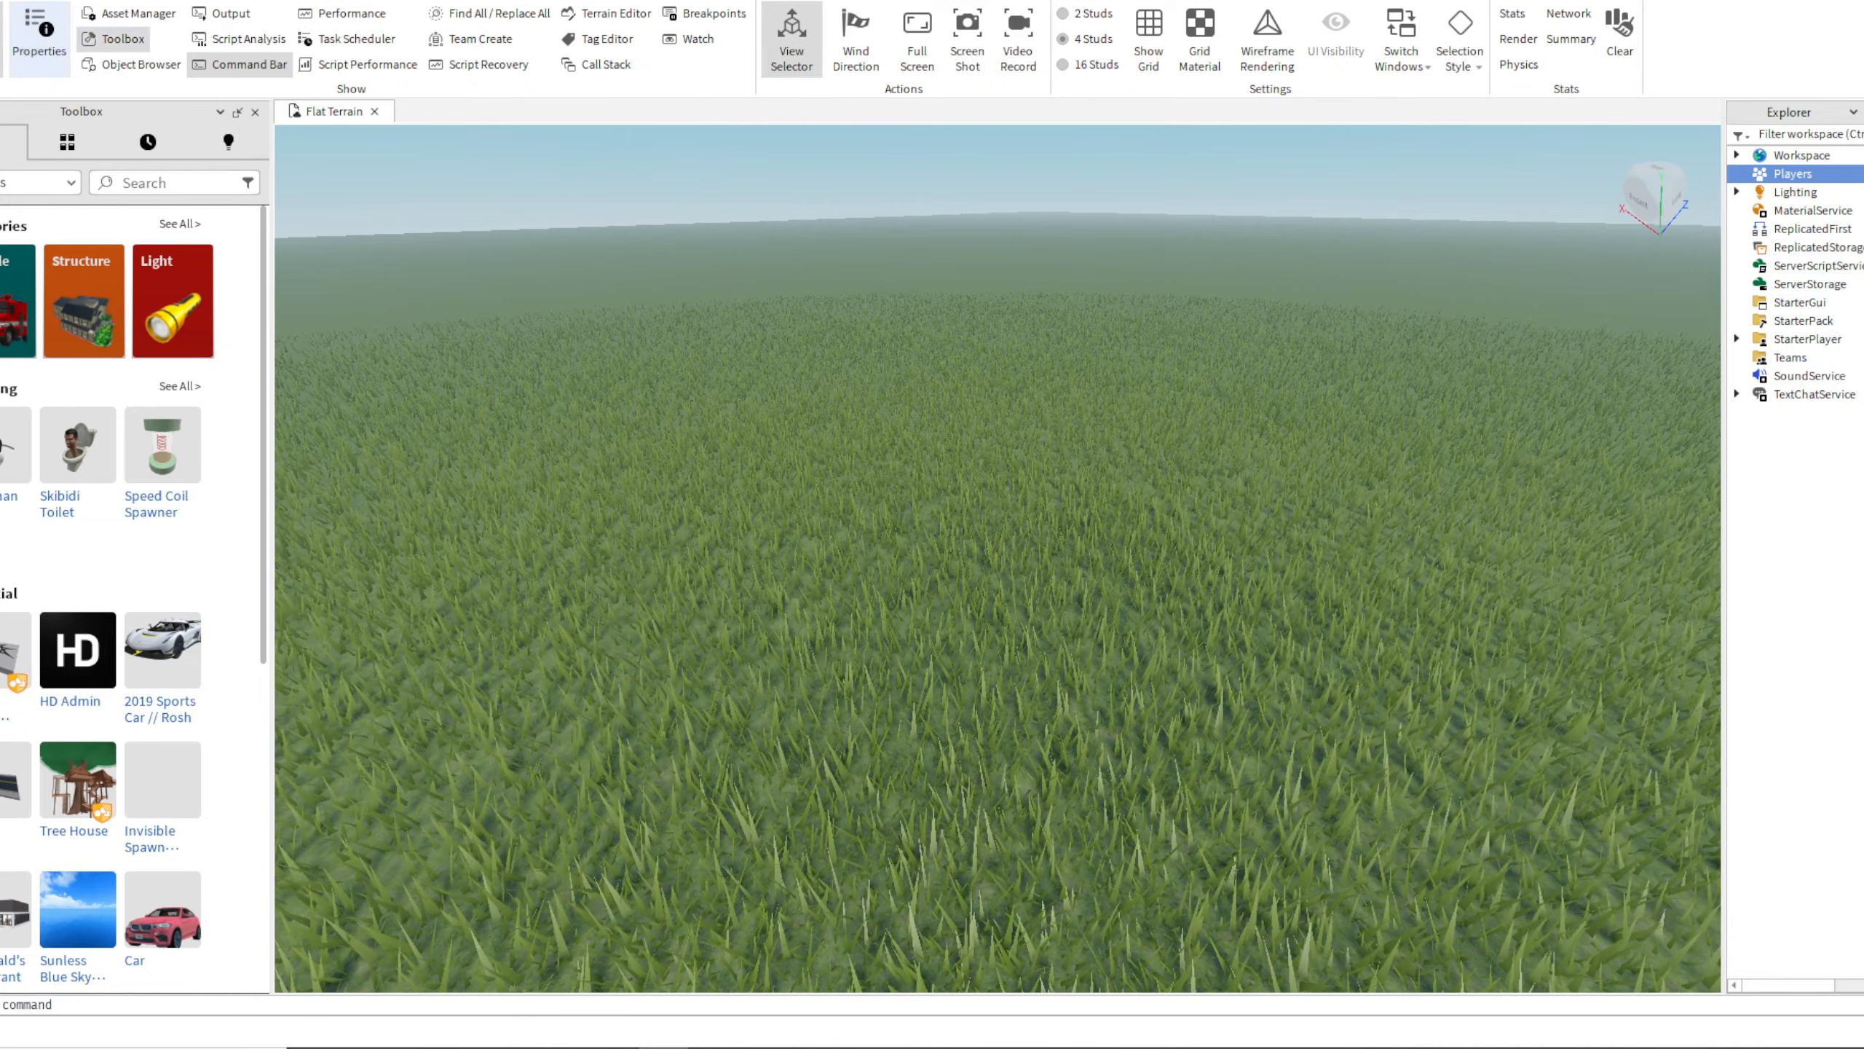
Search the Toolbox models for "rocket launcher" and check the details of The Nuke Rocket result
right_click_drag(996, 558, 1123, 473)
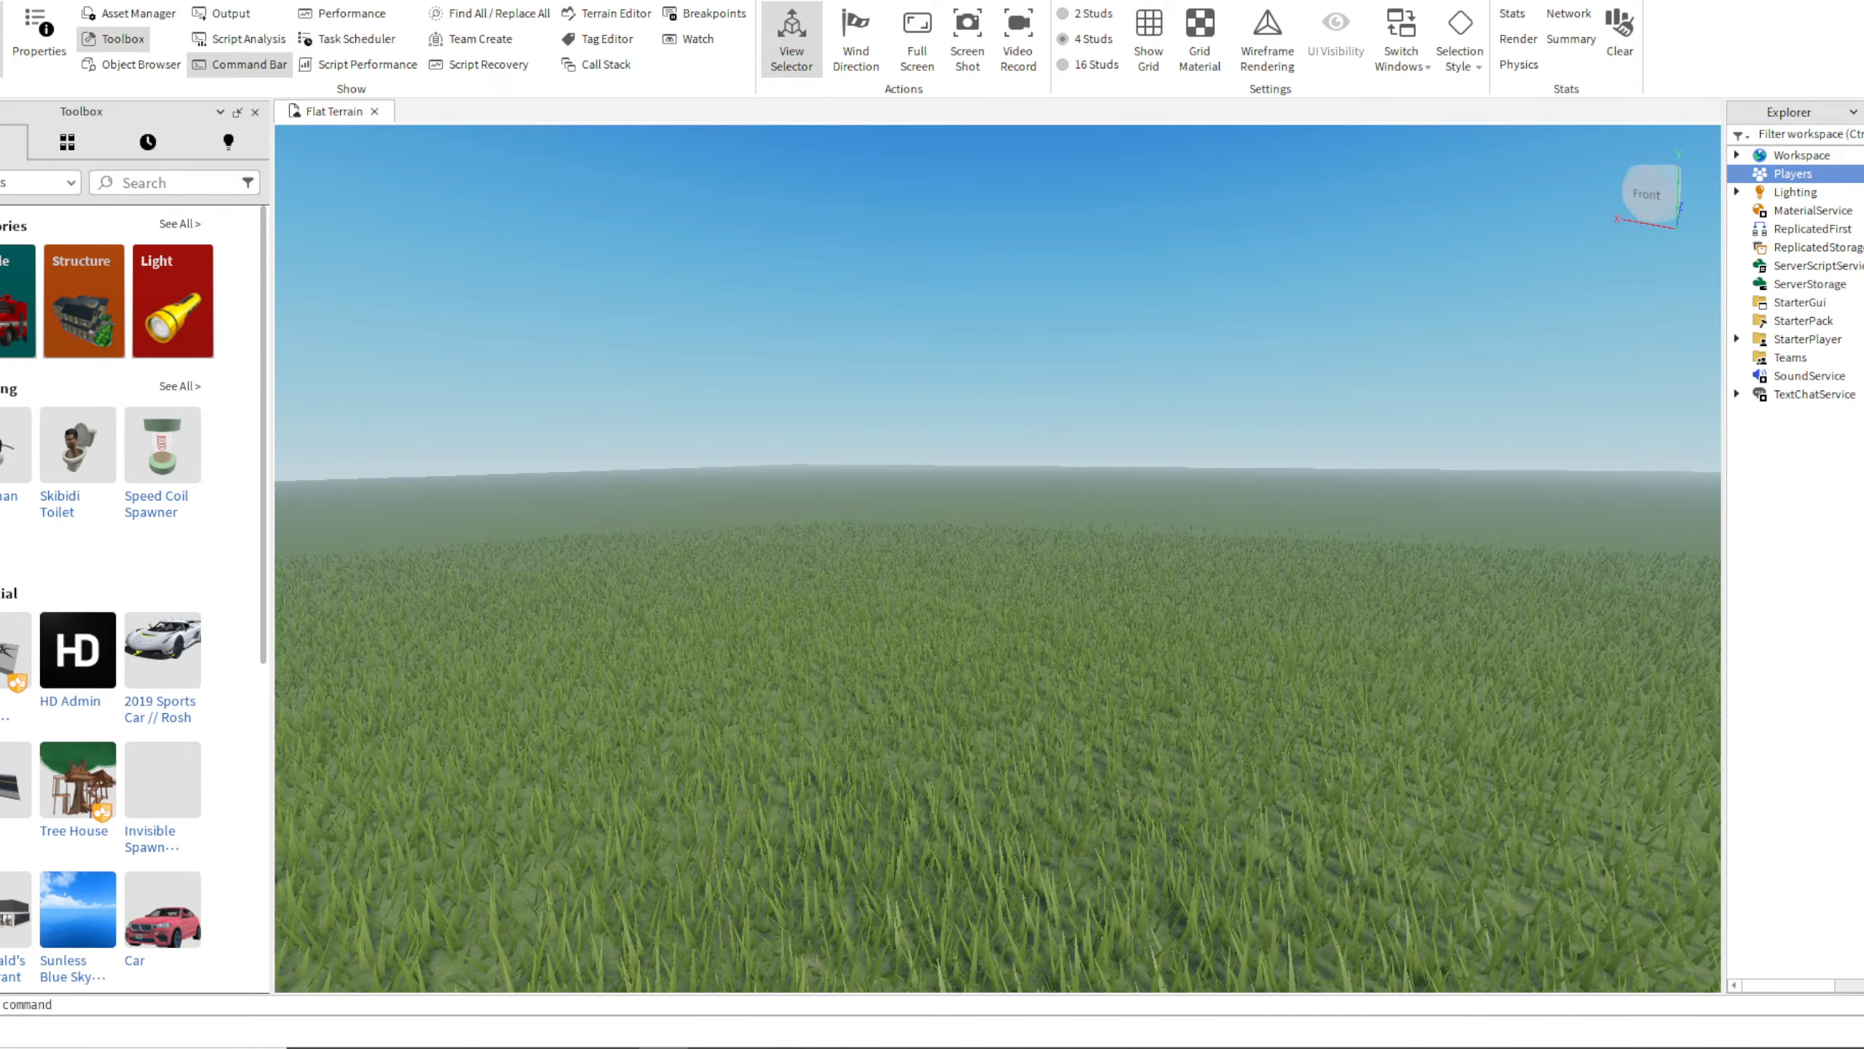
right_click_drag(997, 514, 986, 672)
left_click(147, 182)
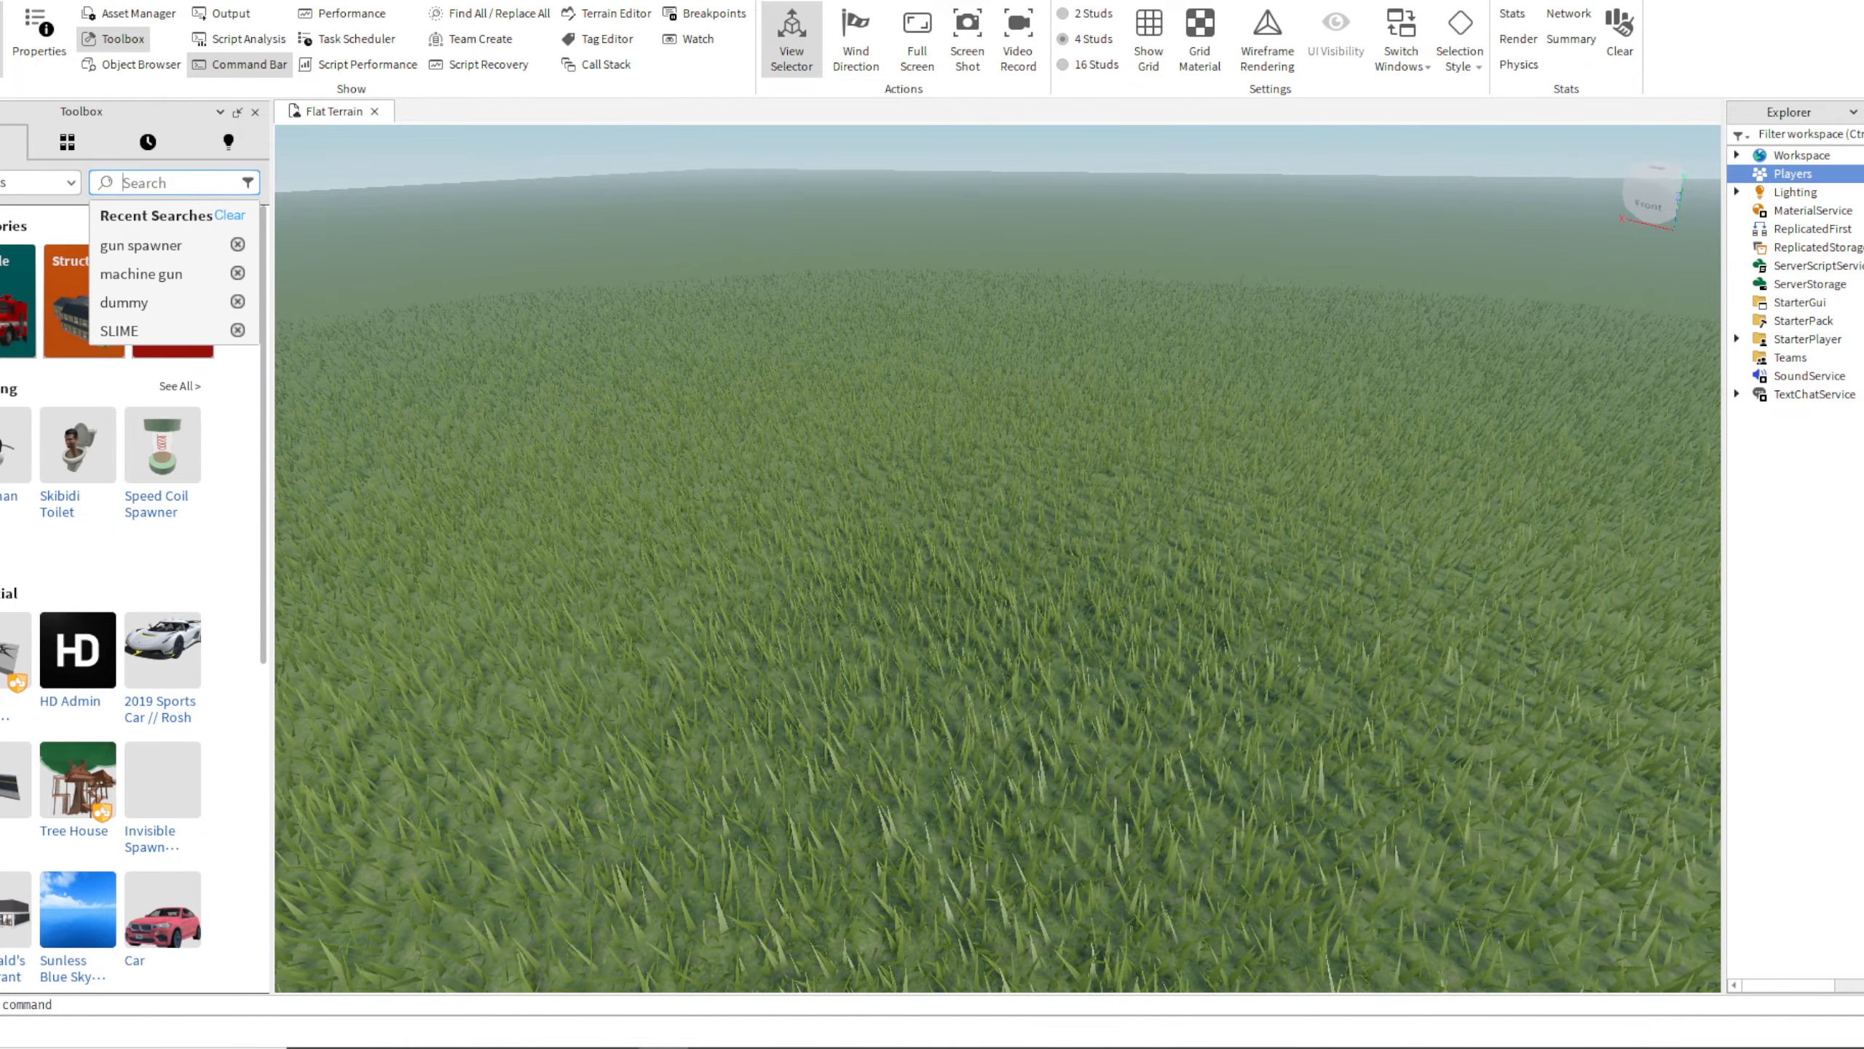
type("rocket launch")
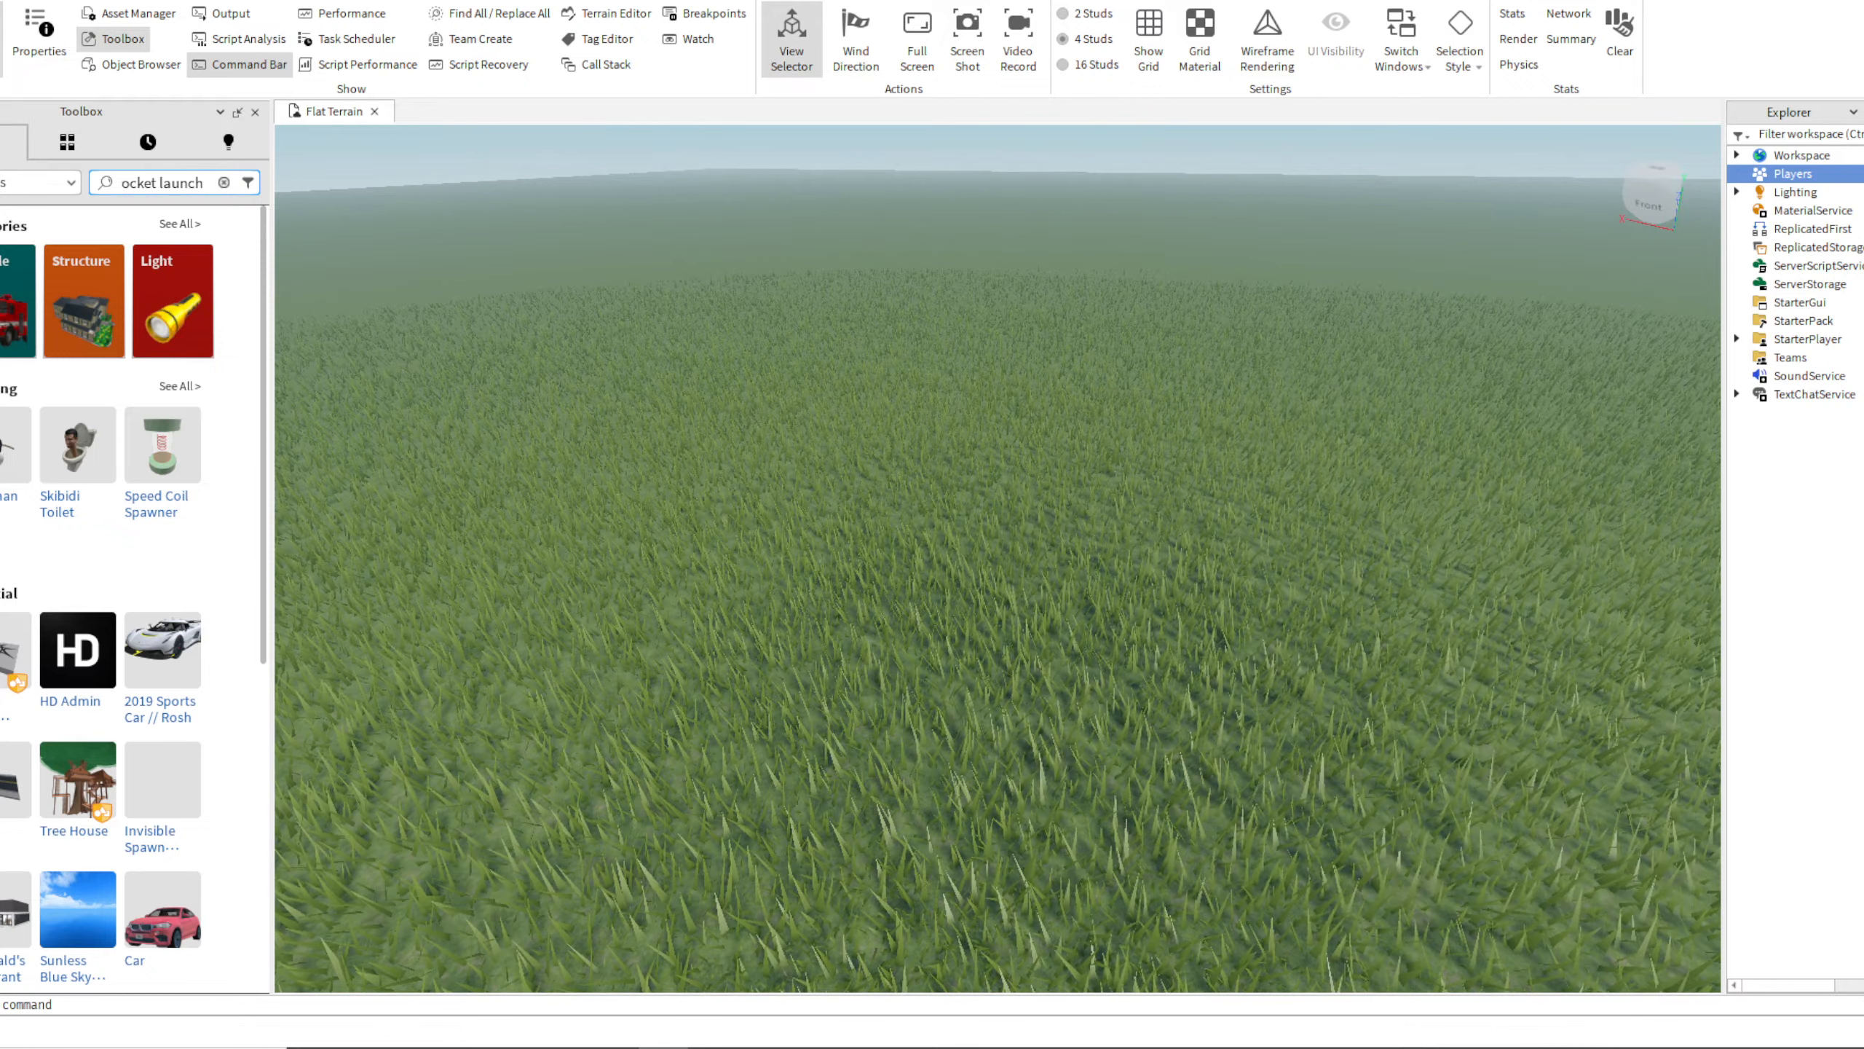
type("er")
key("Return")
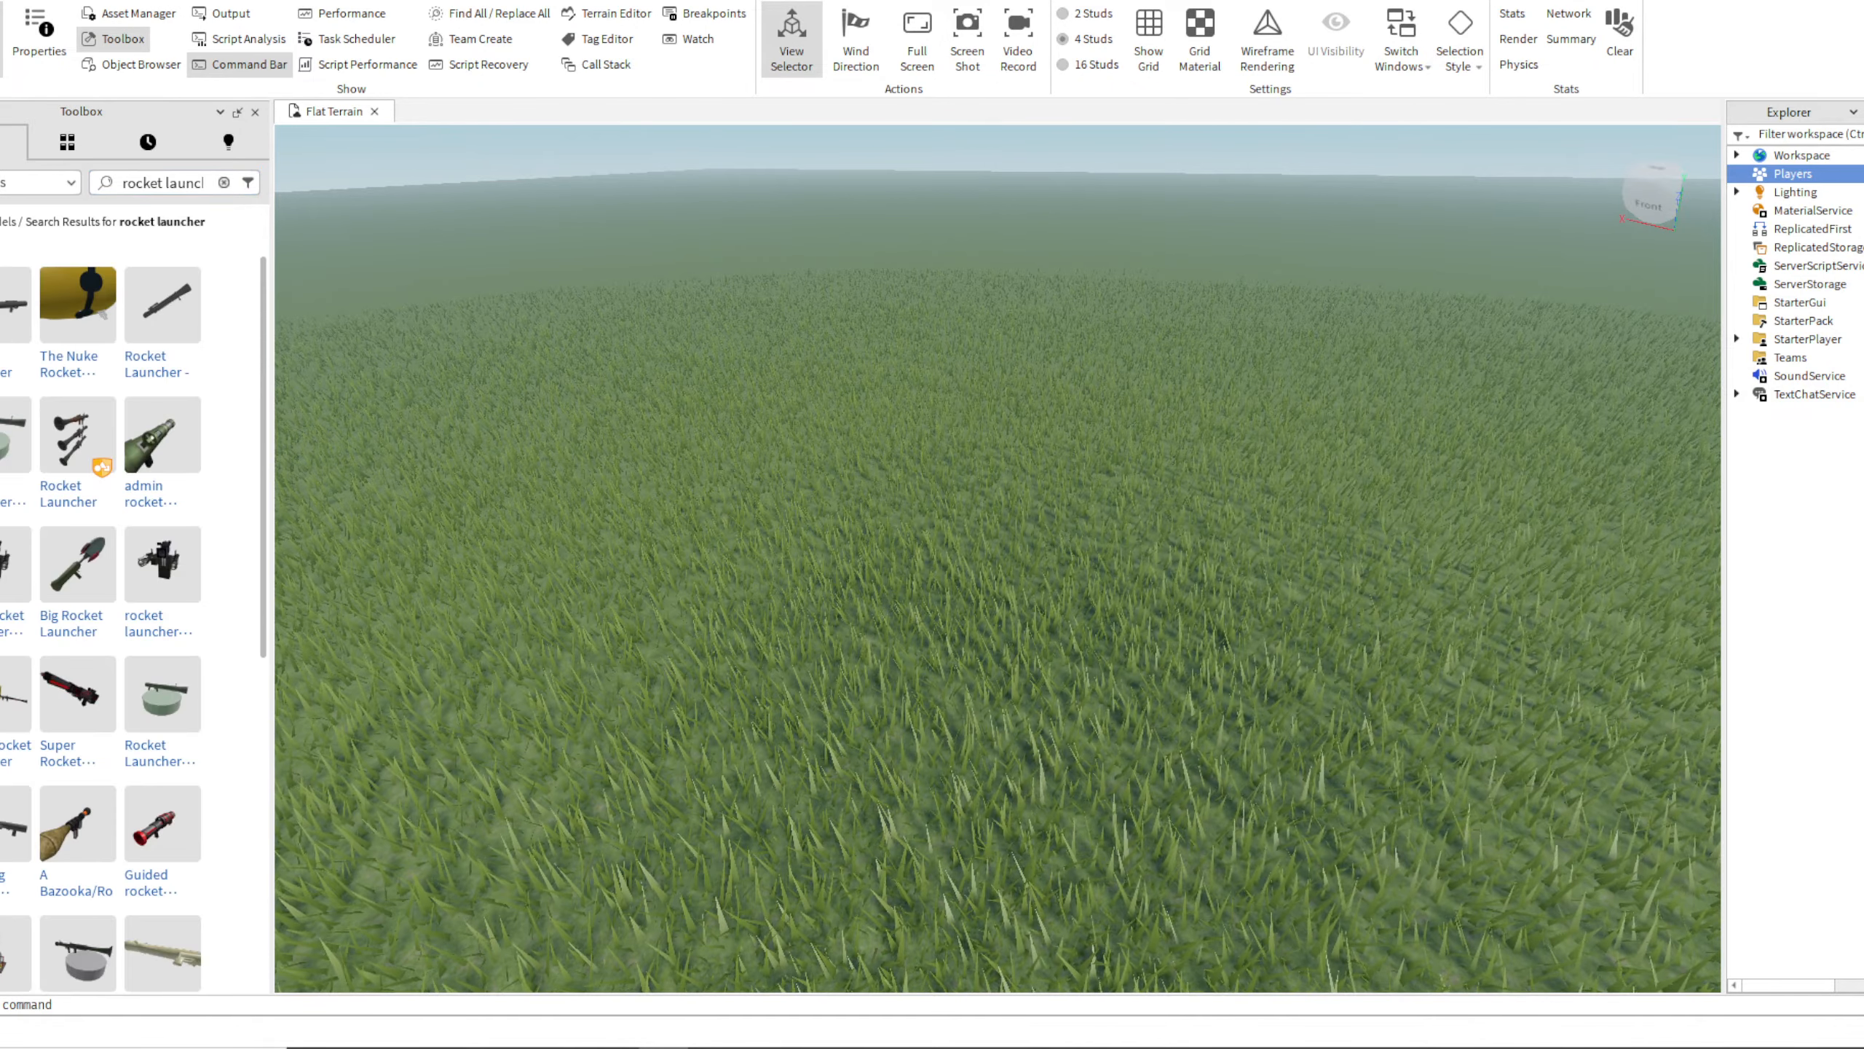
mouse_move(102, 315)
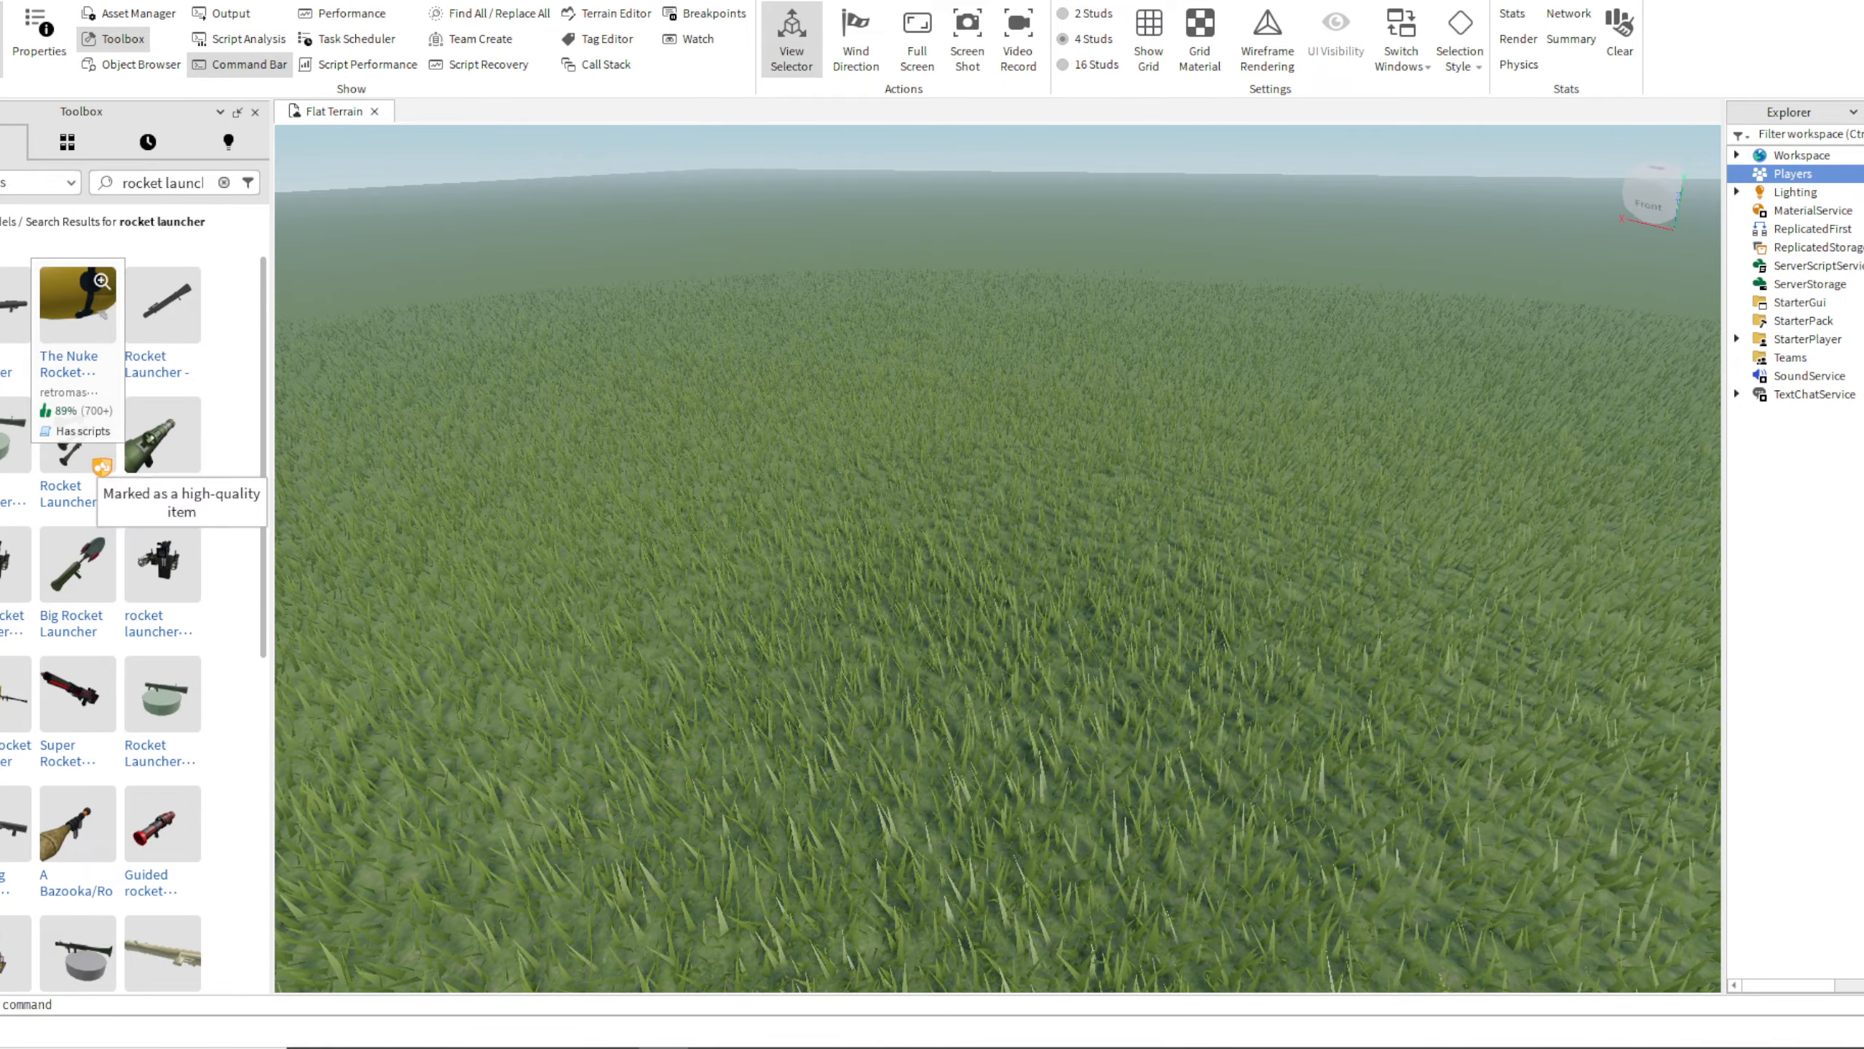
Search the Toolbox models for "spawner" instead
key("ctrl+a")
type("spawnde")
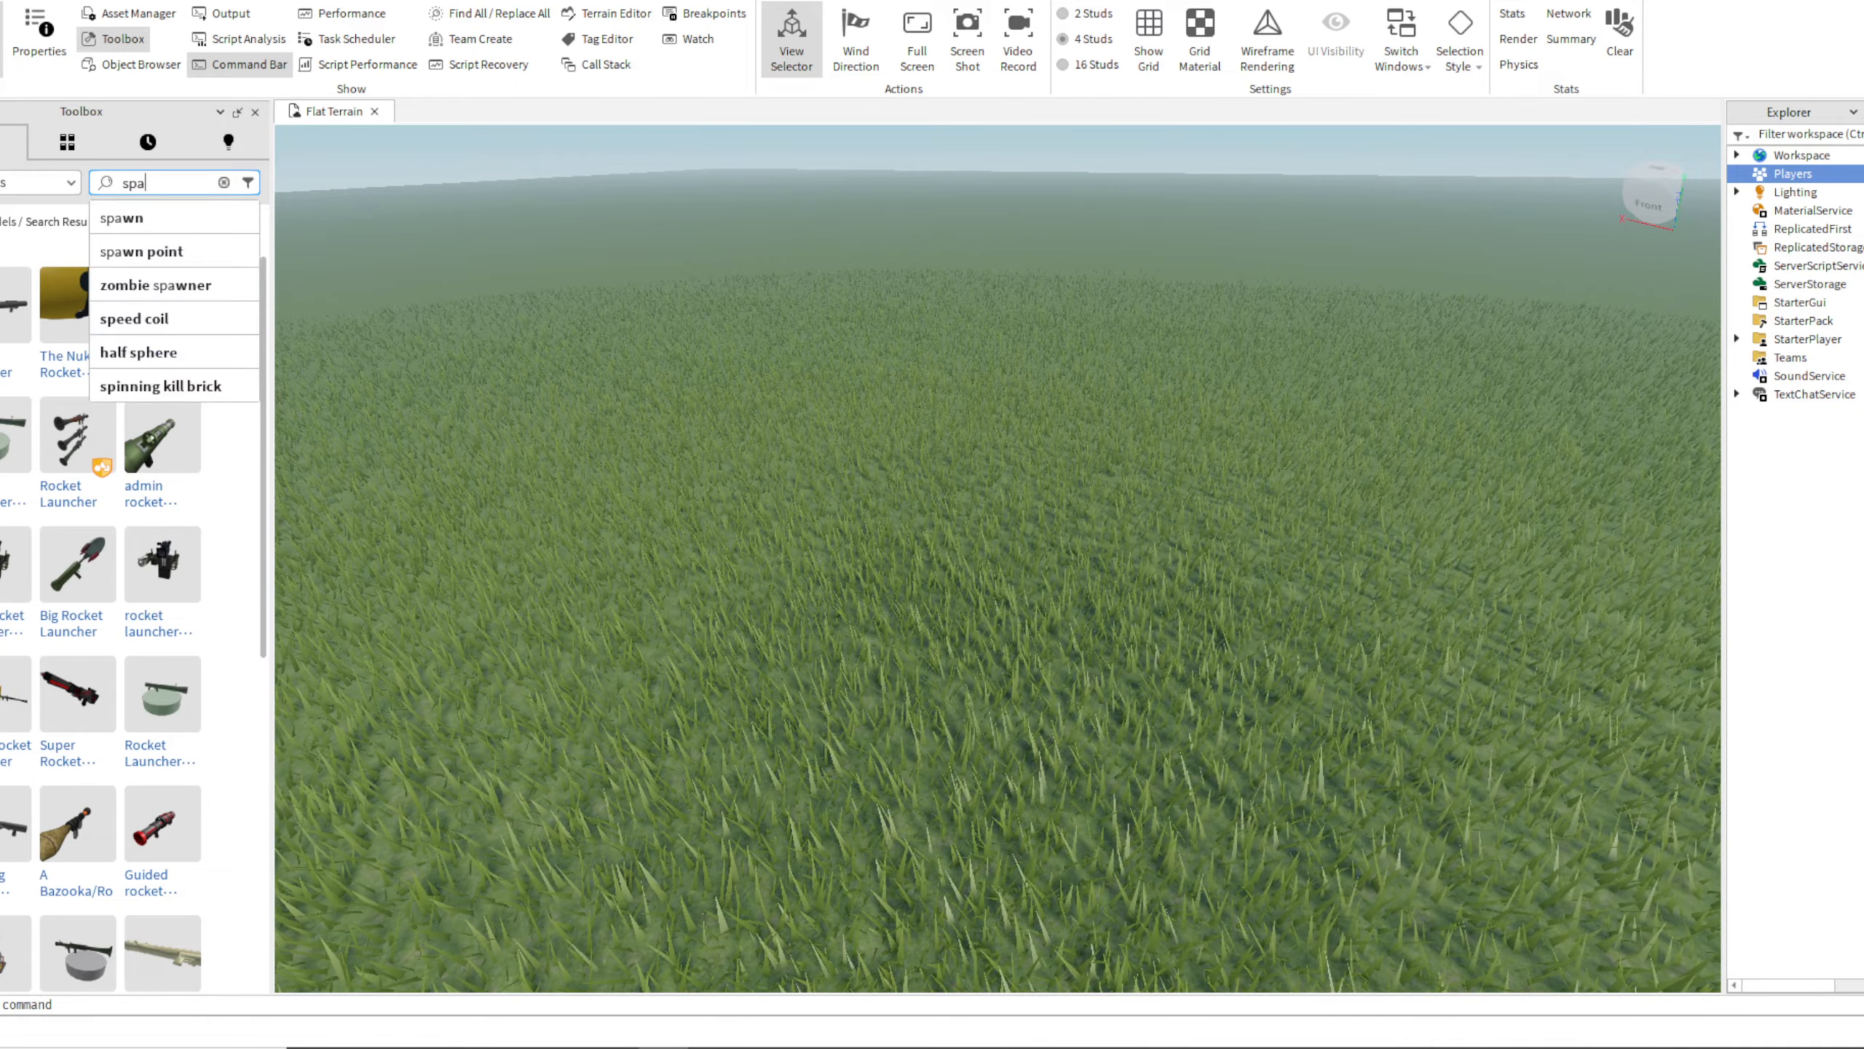
key("BackSpace")
key("BackSpace")
type("er")
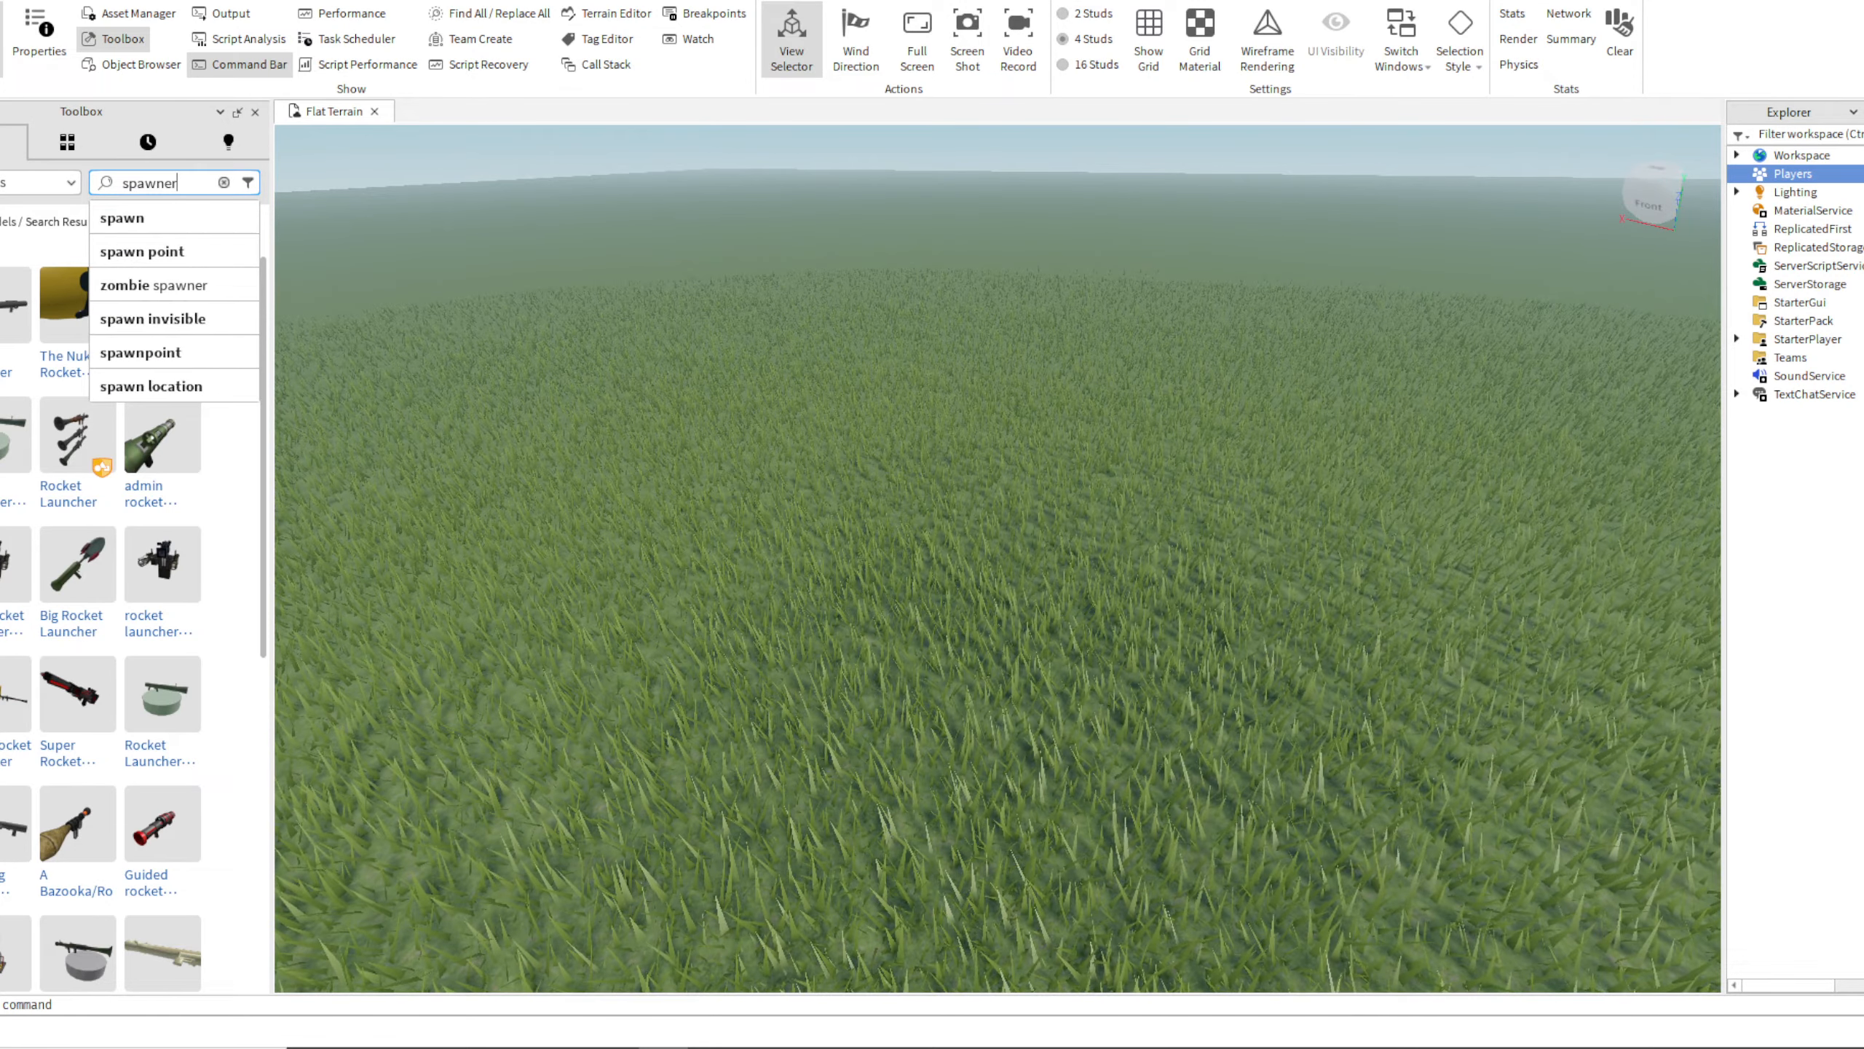
key("Return")
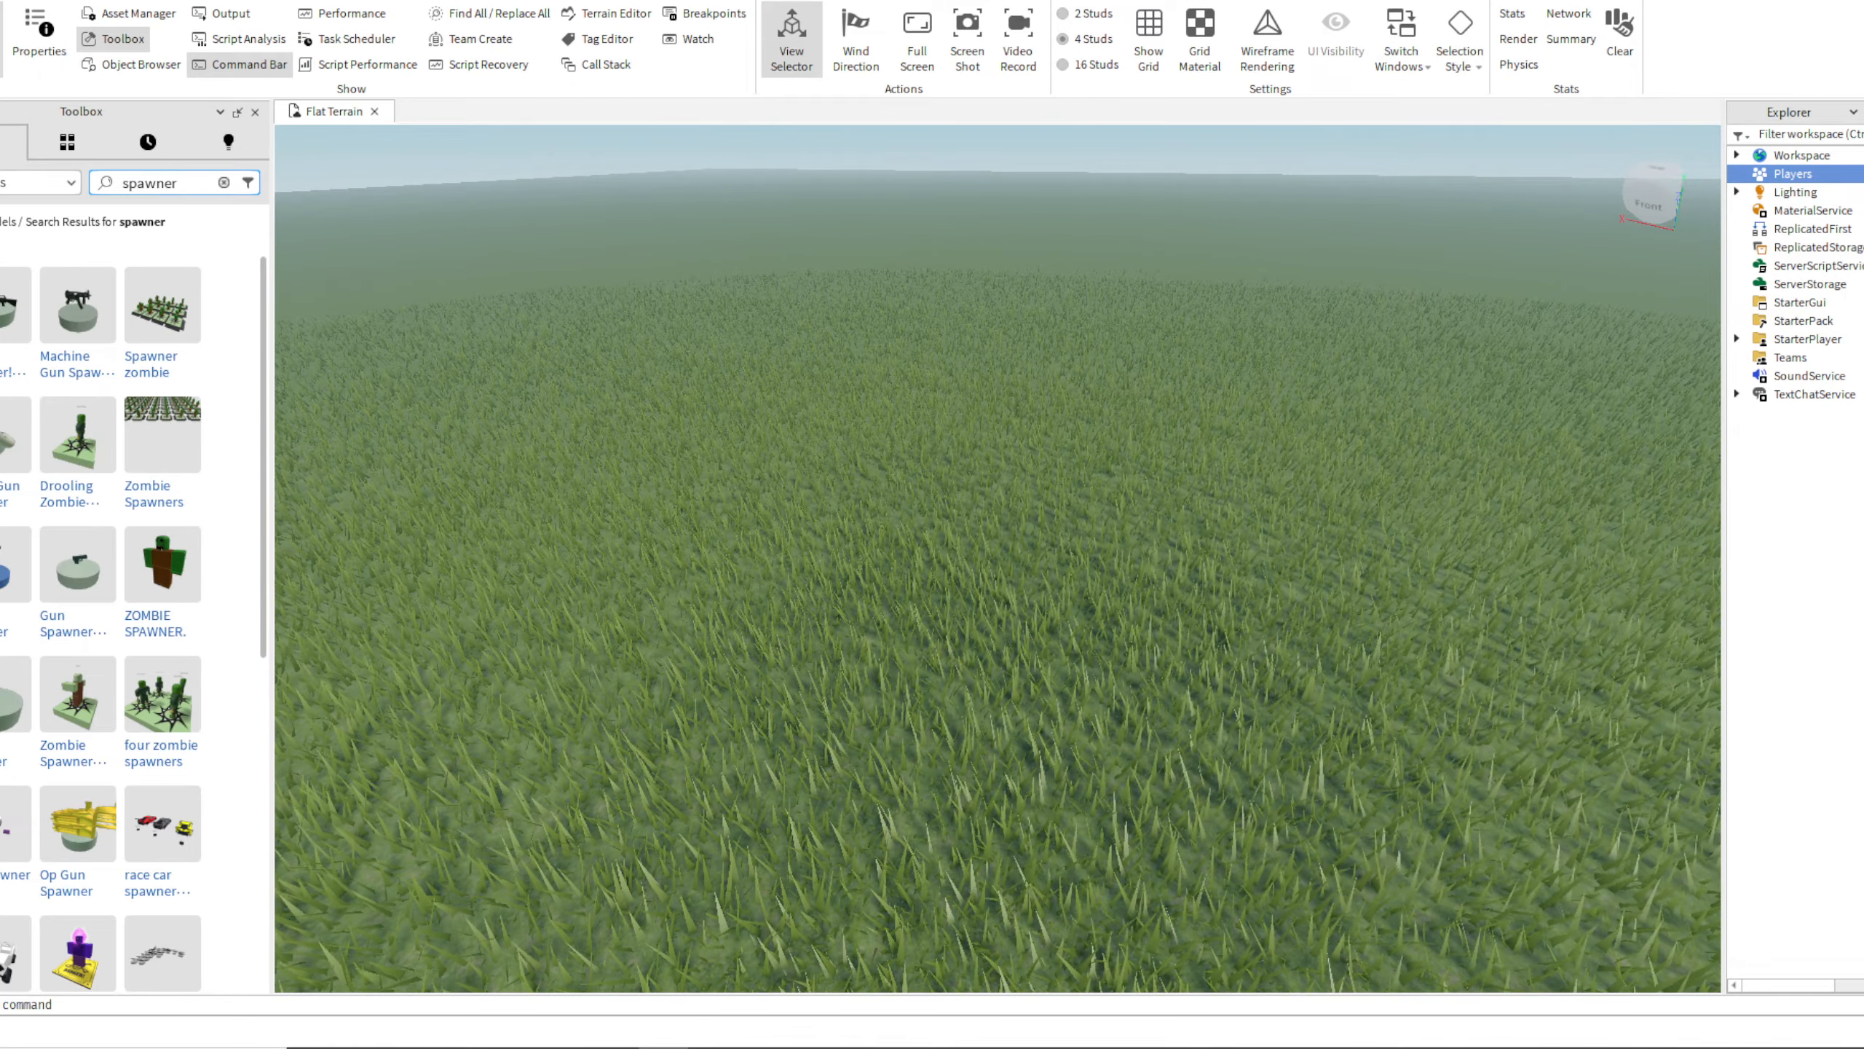
Insert the "Gun Spawner! [WORKING!]" model into the Workspace and accept its included scripts
mouse_move(8, 320)
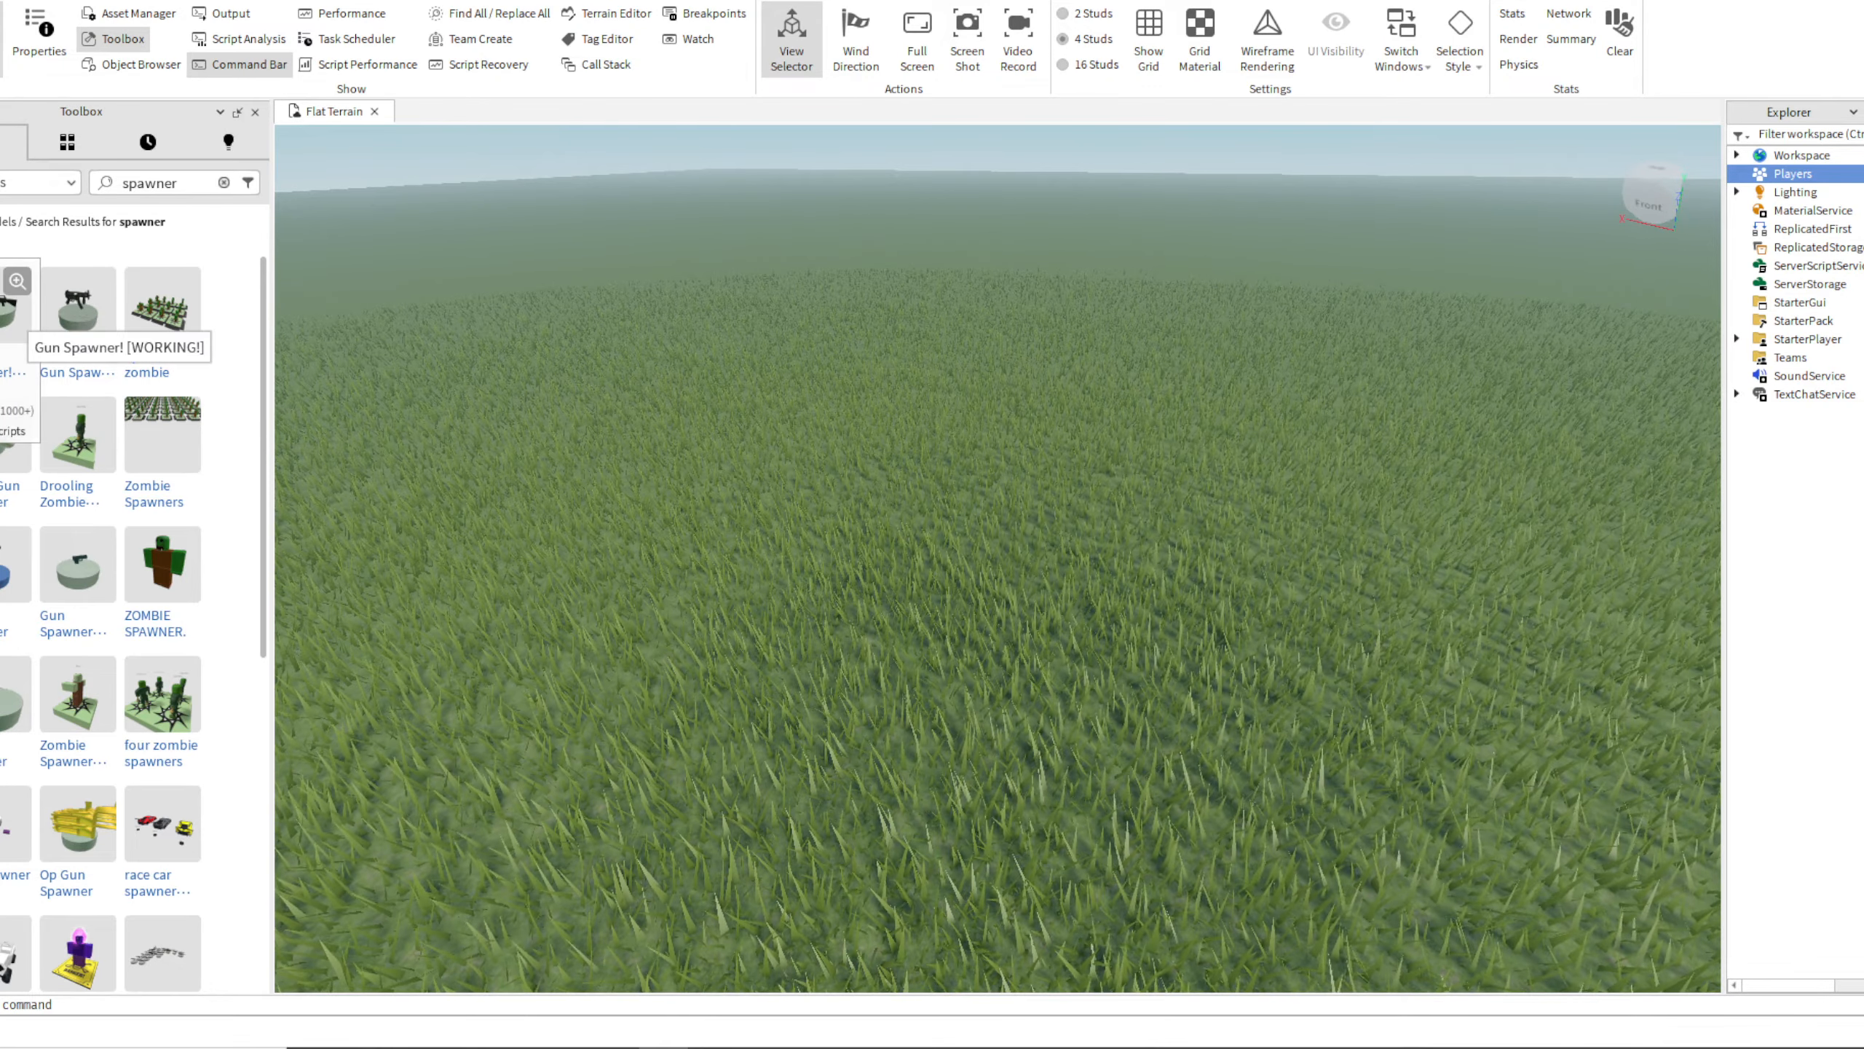
left_click(16, 305)
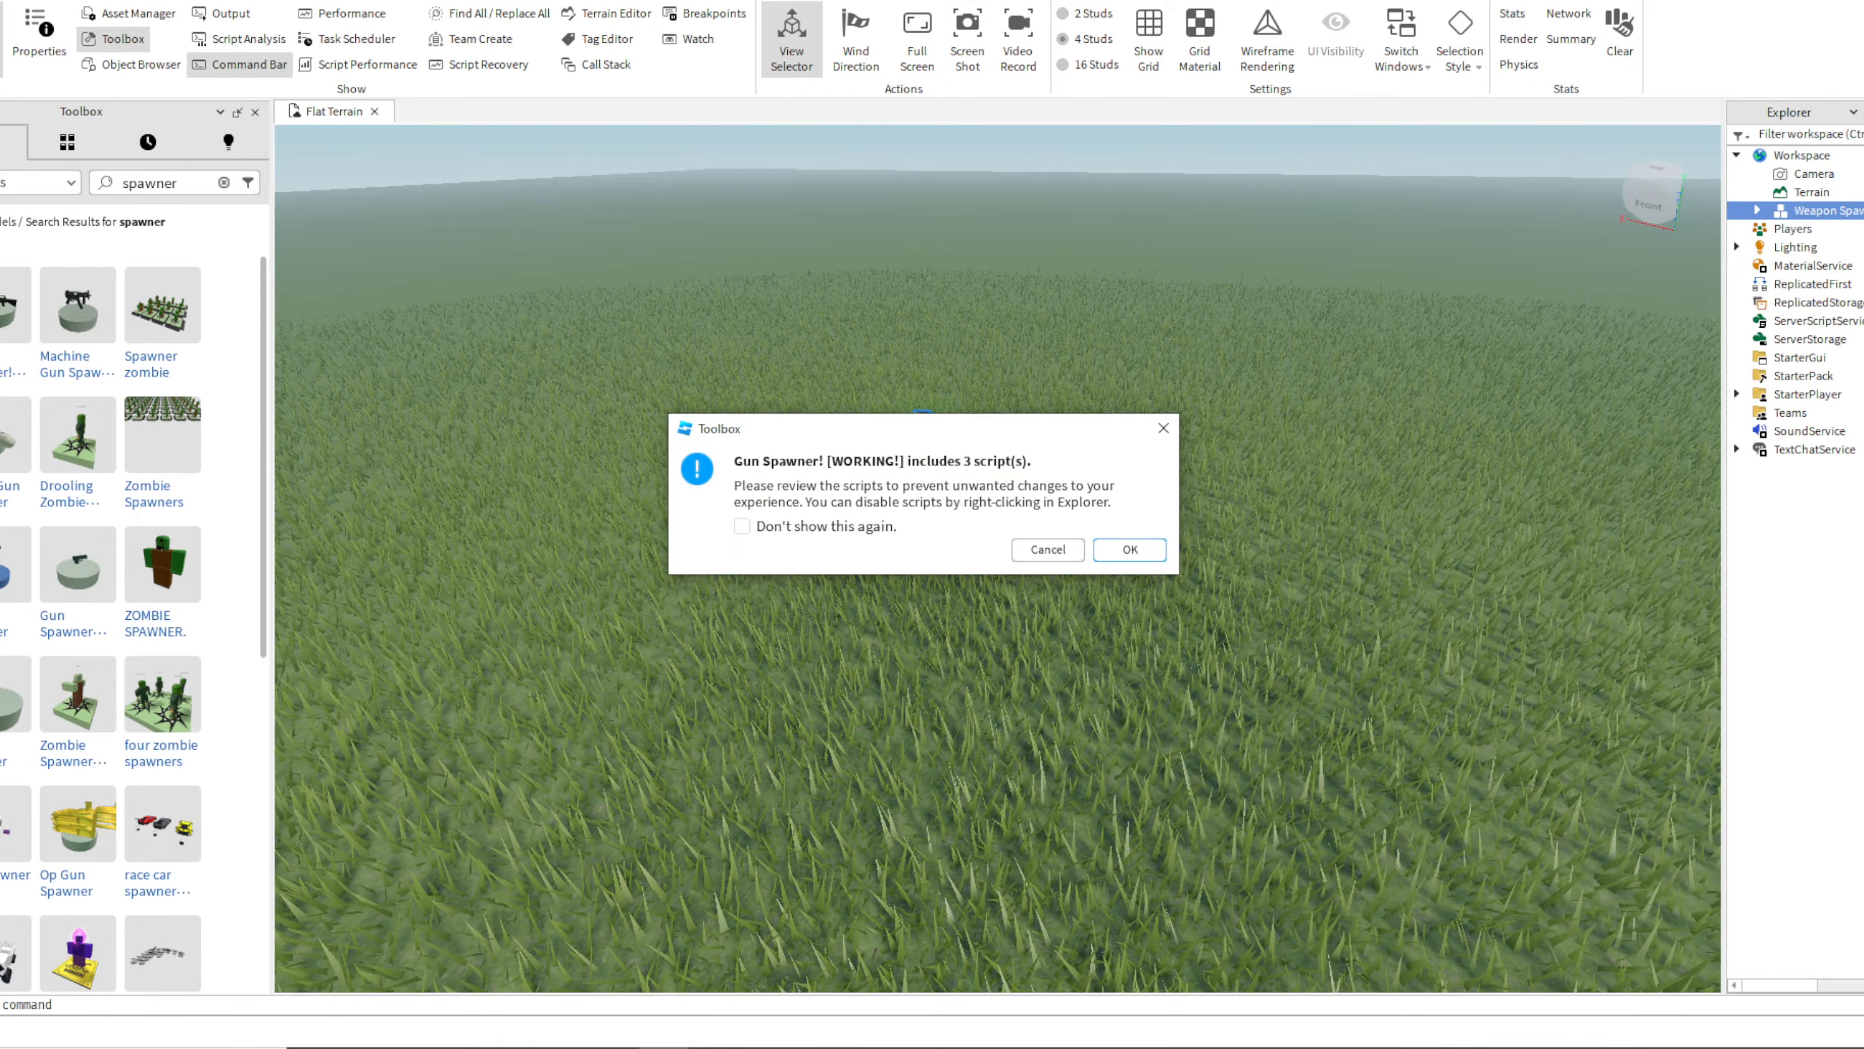
key("Return")
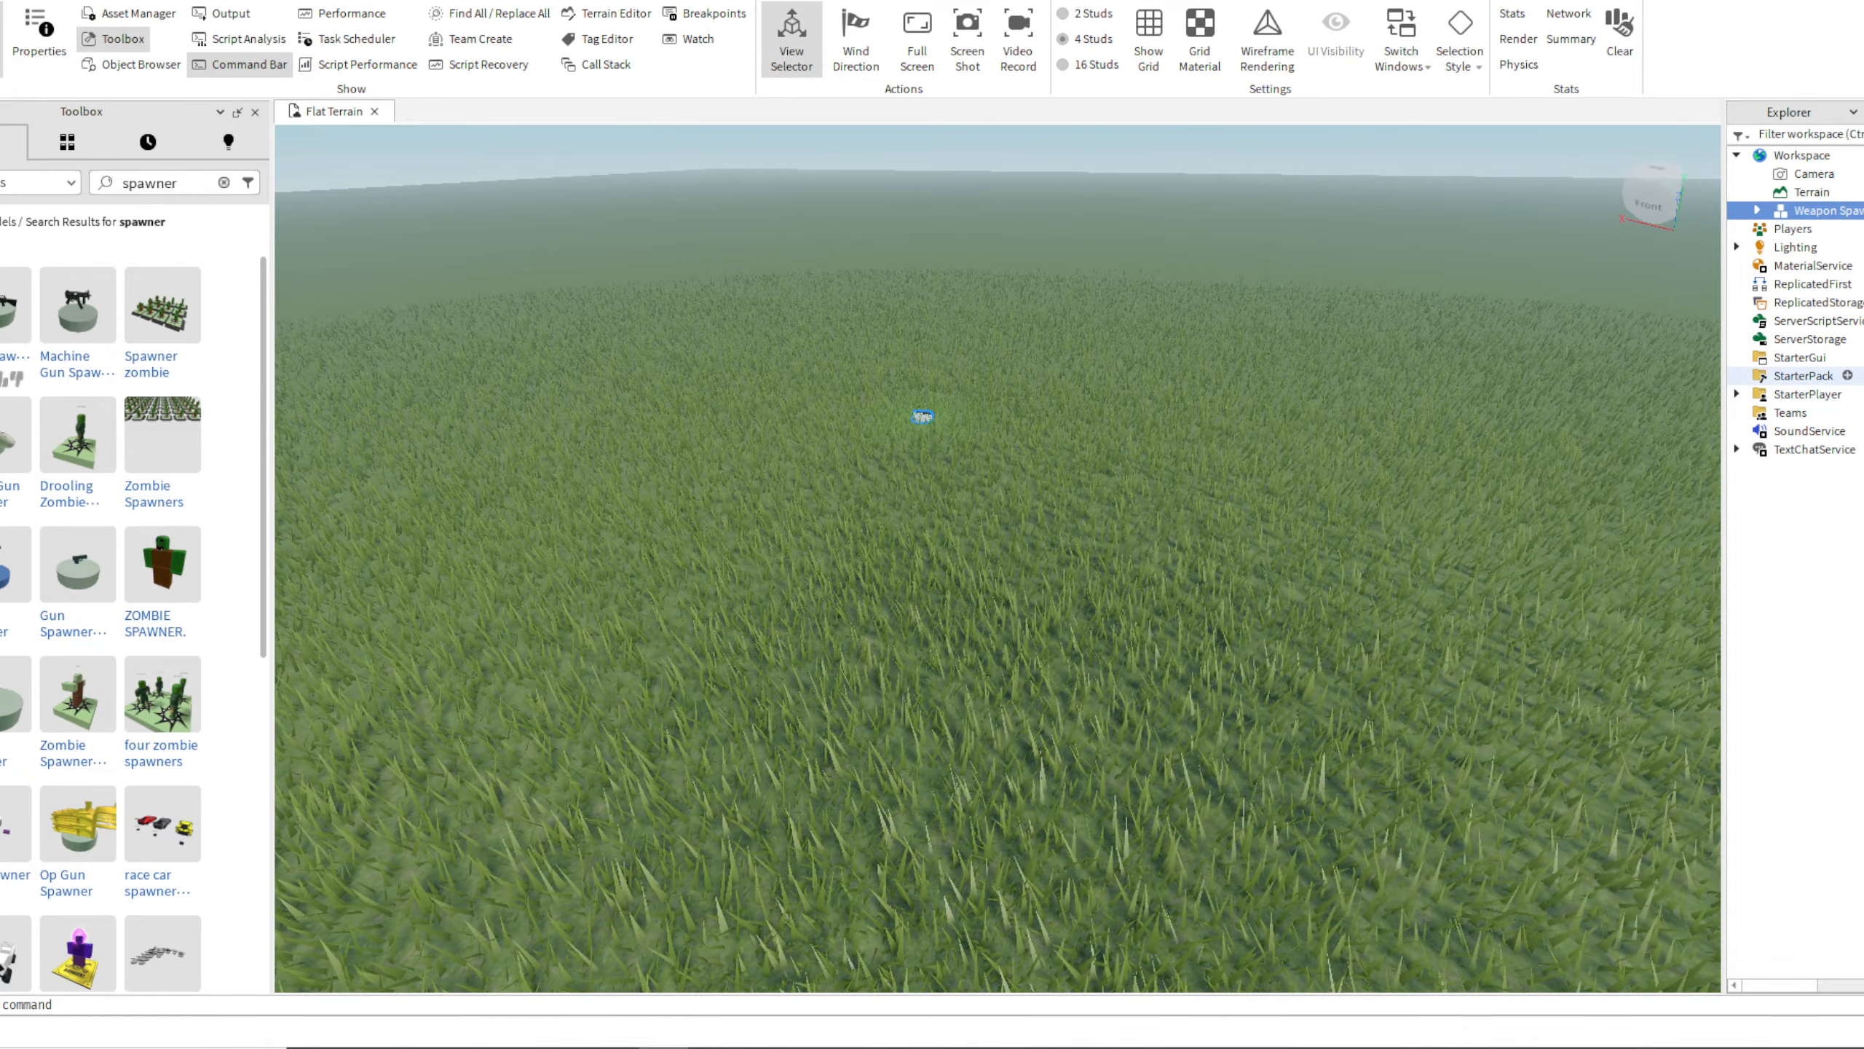
Examine the placed gun spawner up close on the terrain and select it
left_click(1803, 375)
key("w")
right_click_drag(997, 558, 881, 286)
key("w")
right_click_drag(997, 558, 997, 764)
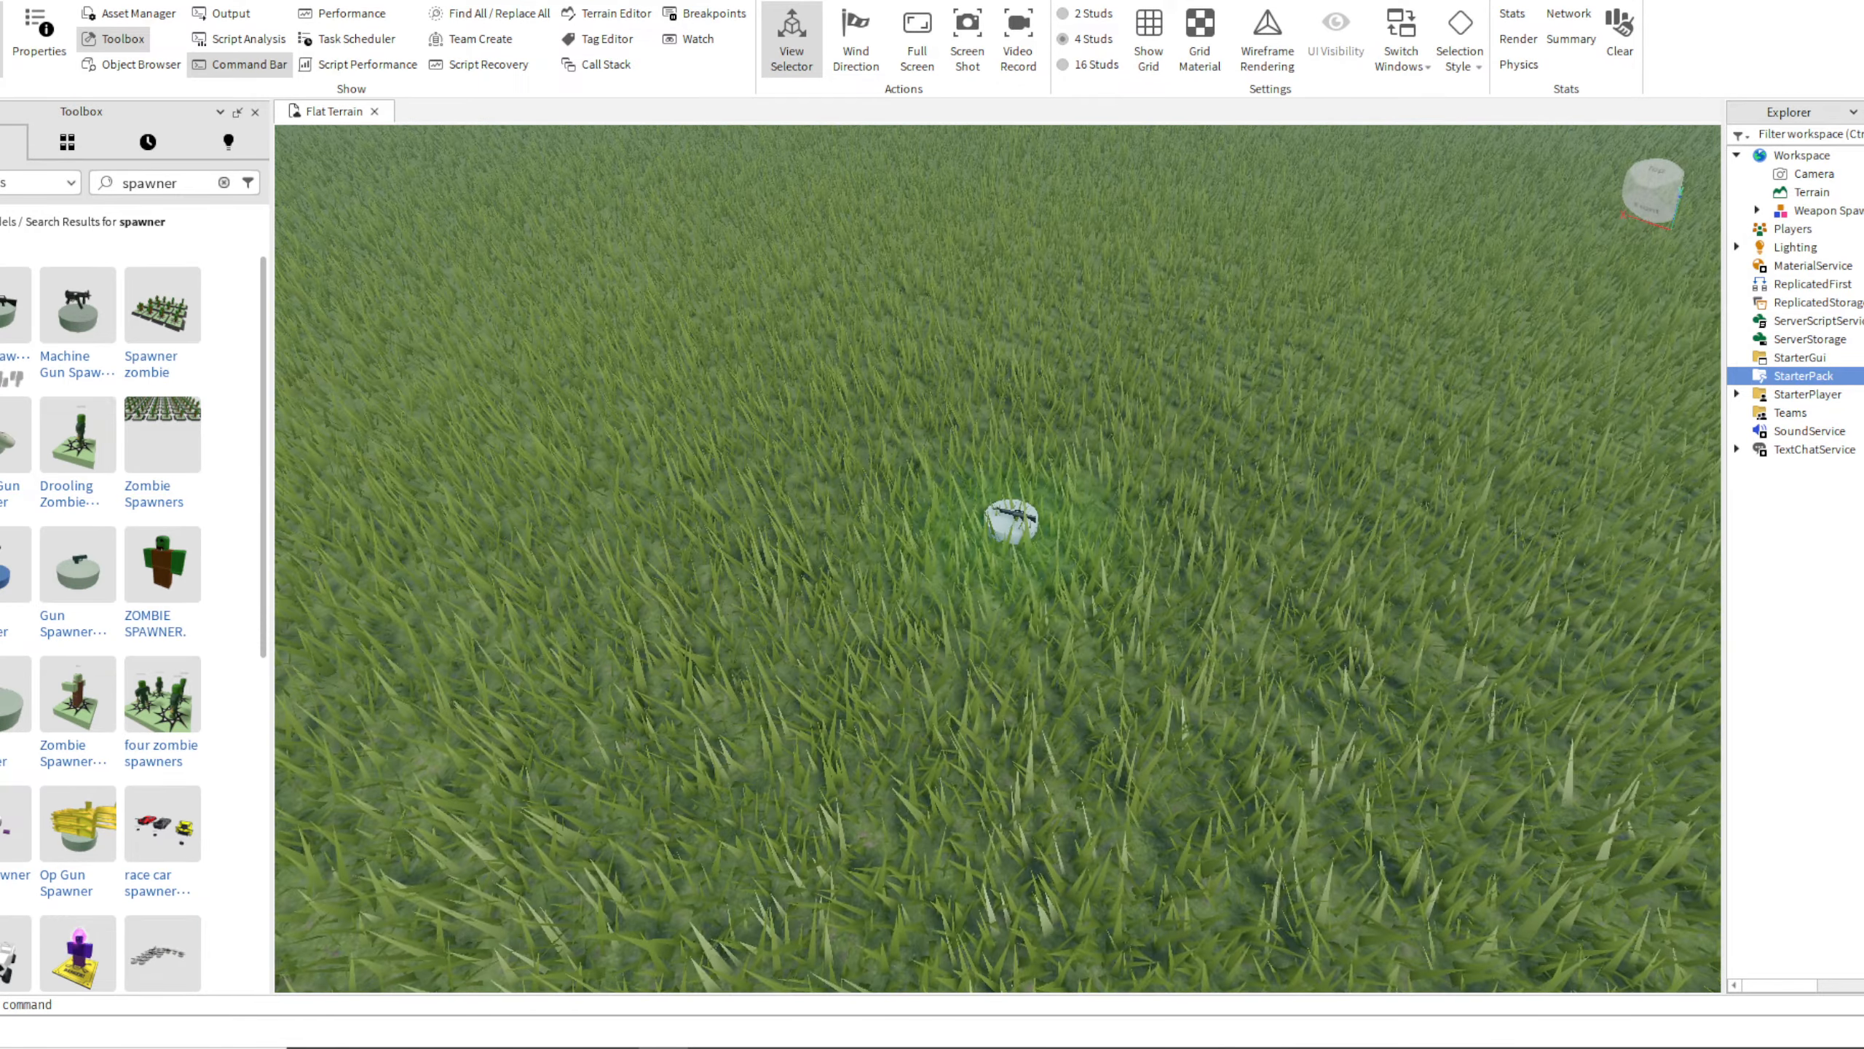
key("w")
left_click(1015, 512)
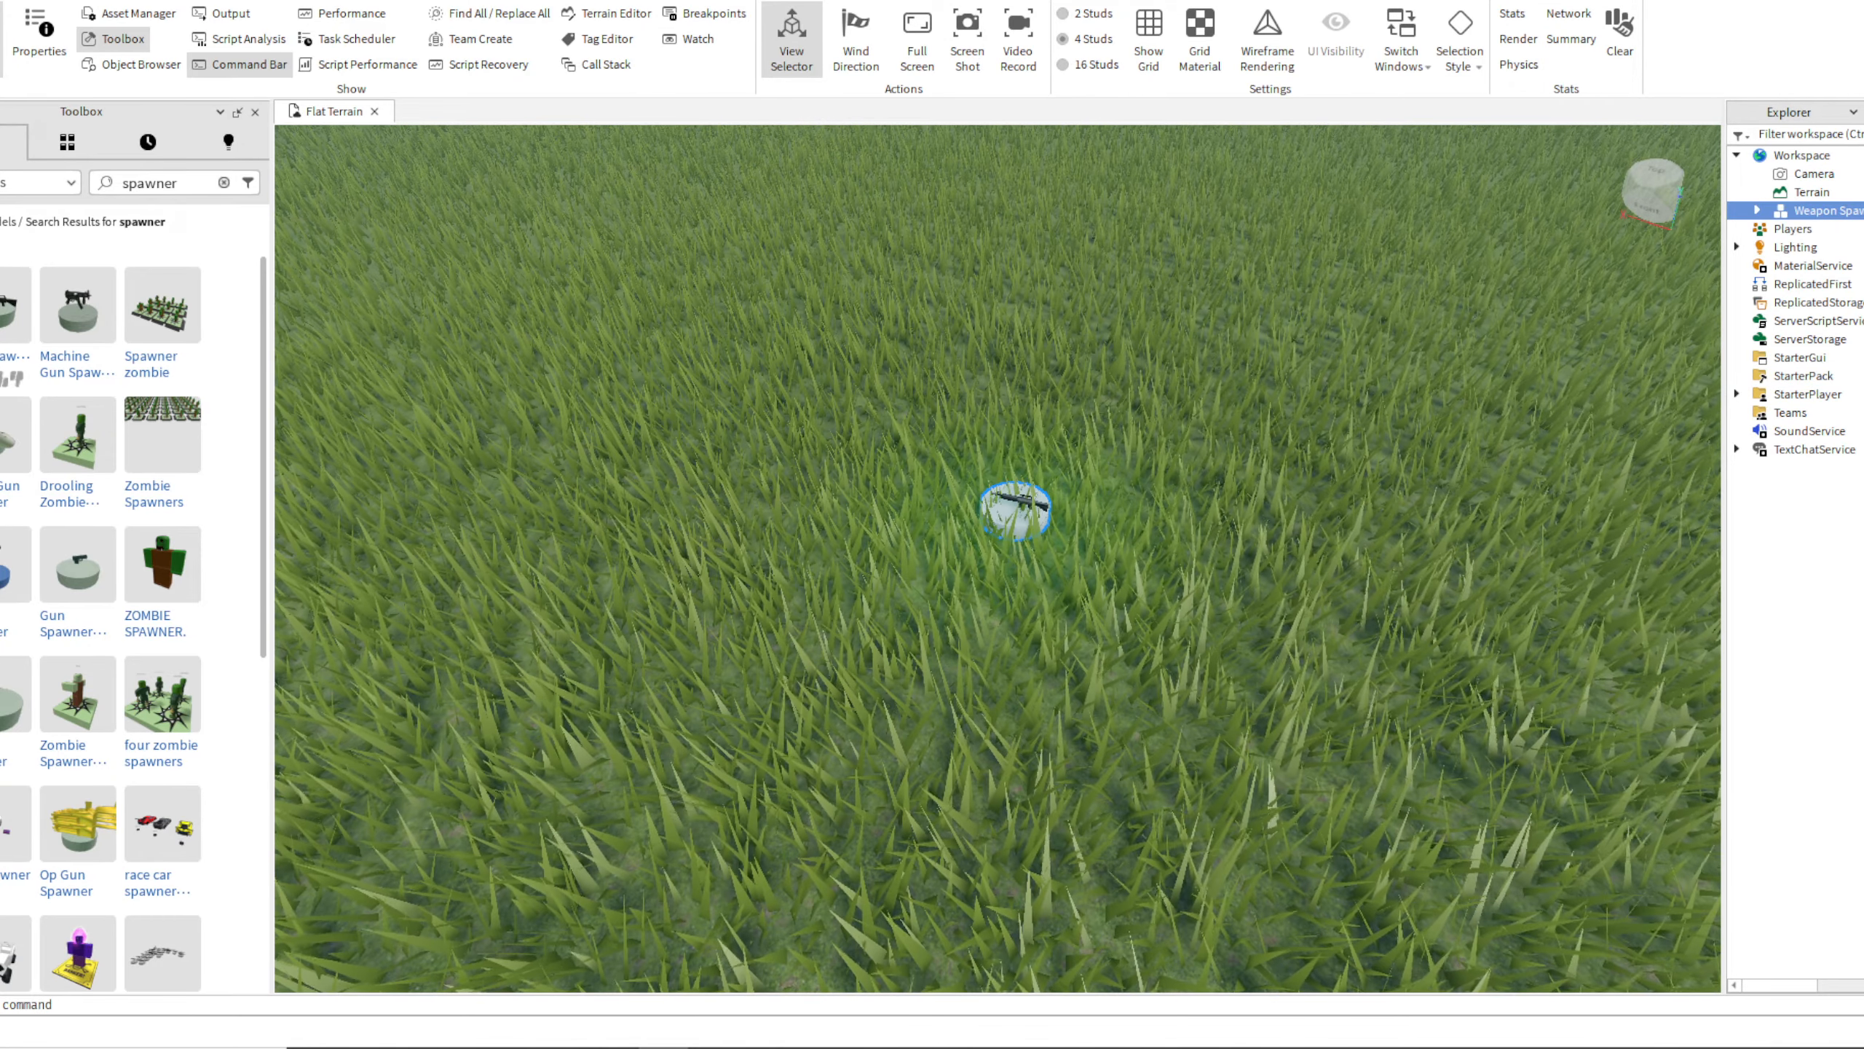
Insert the Machine Gun Spawner, the Gun Spawner and one more gun spawner model onto the grass, accepting their scripts
key("s")
right_click_drag(997, 558, 1020, 455)
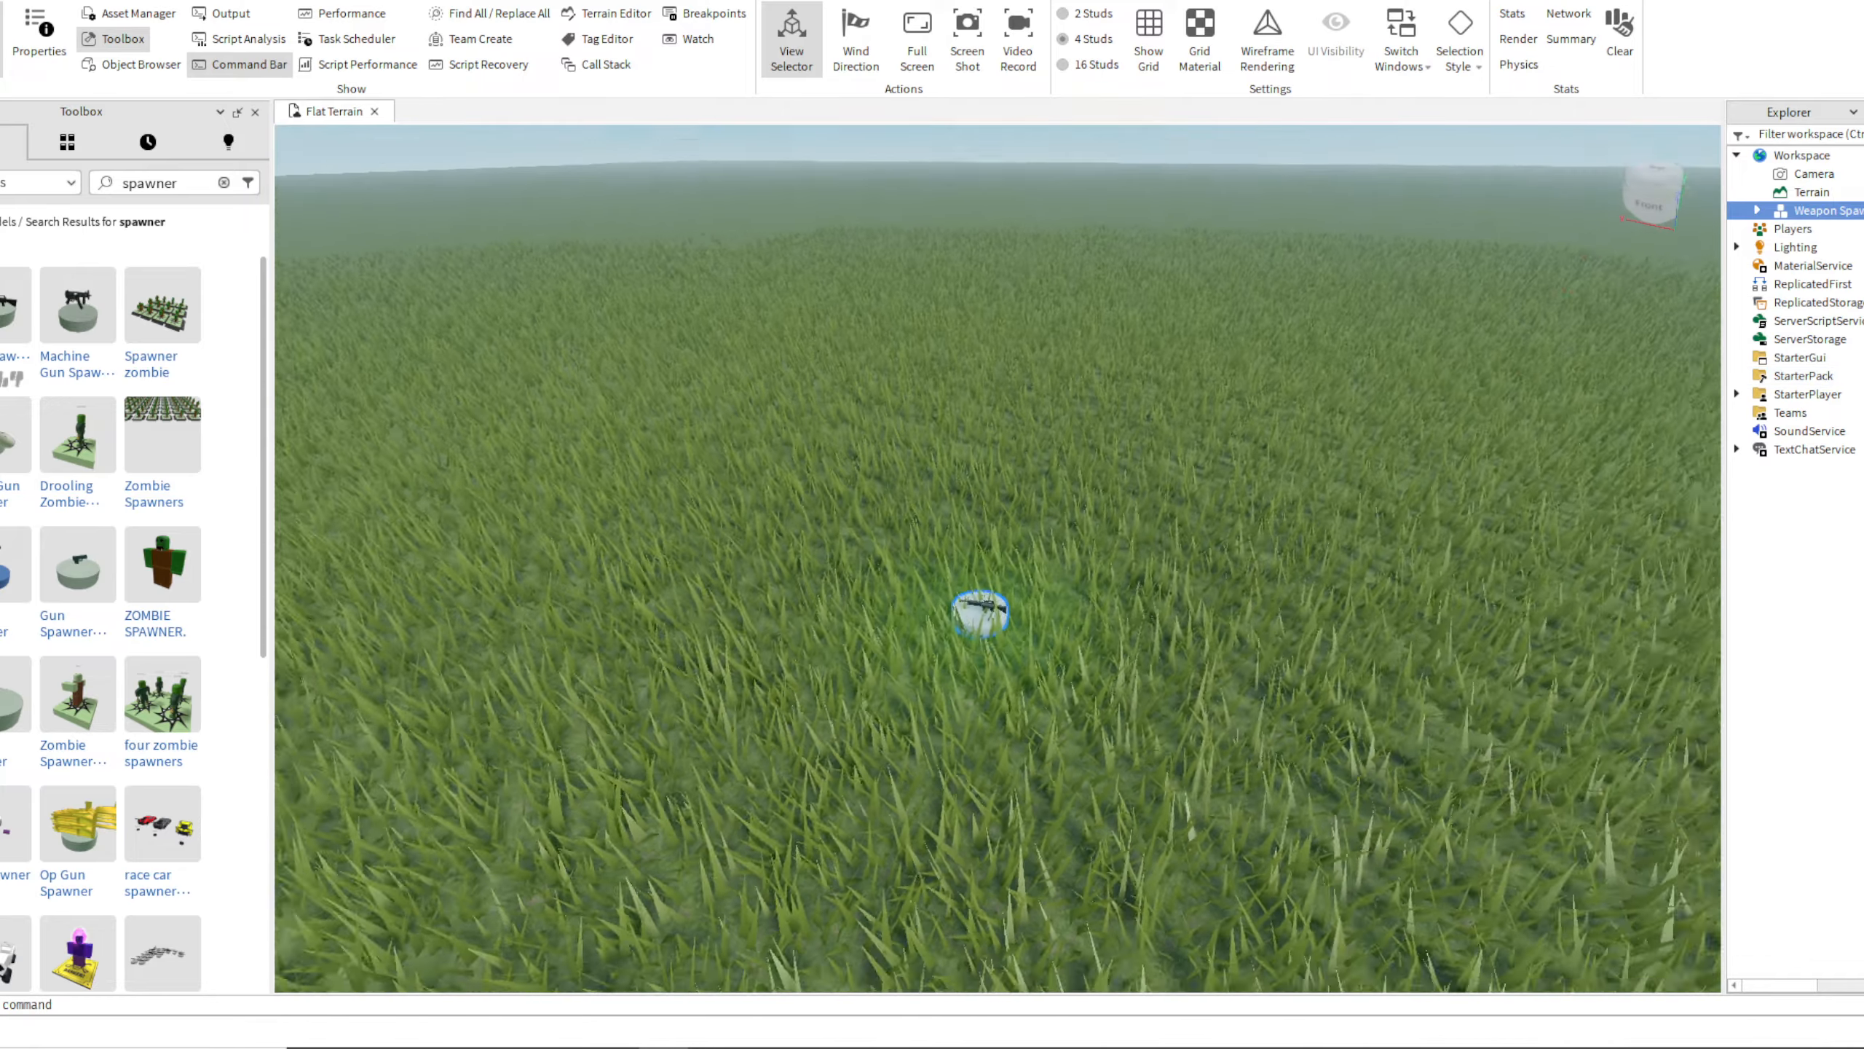
key("s")
right_click_drag(996, 558, 1060, 604)
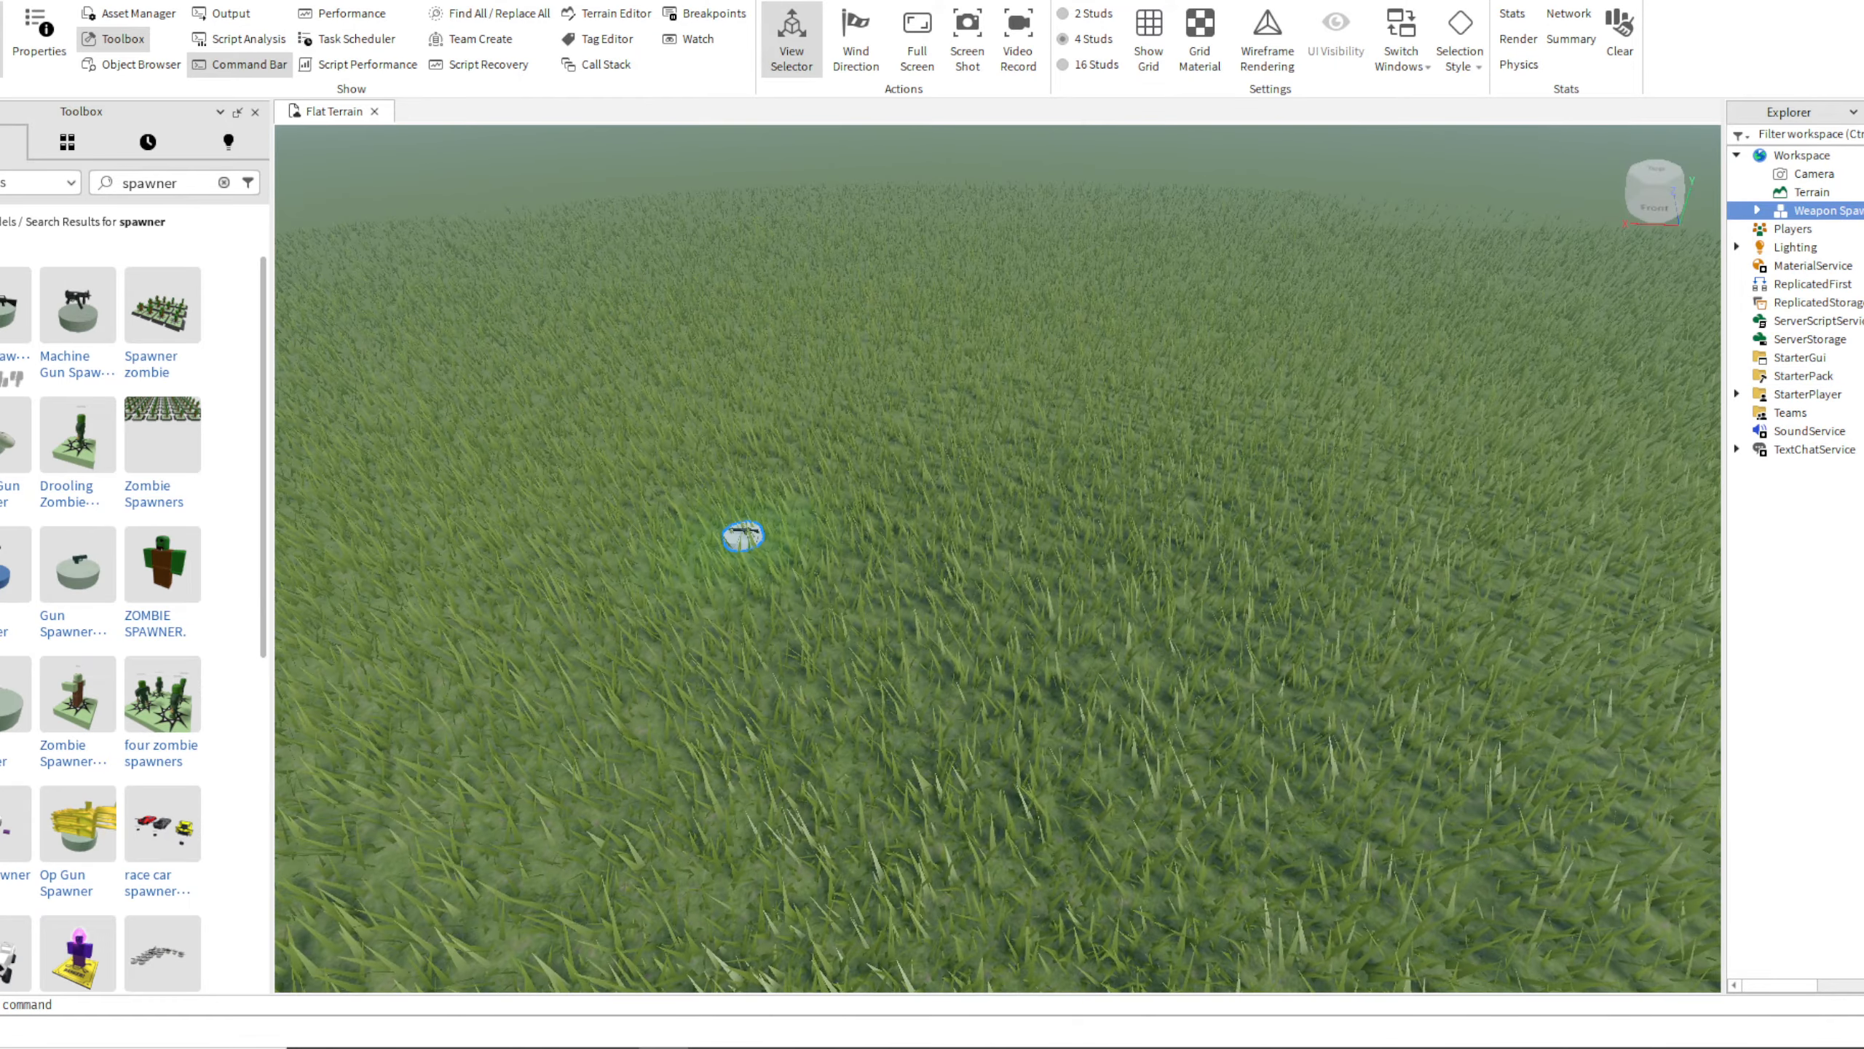
left_click(77, 304)
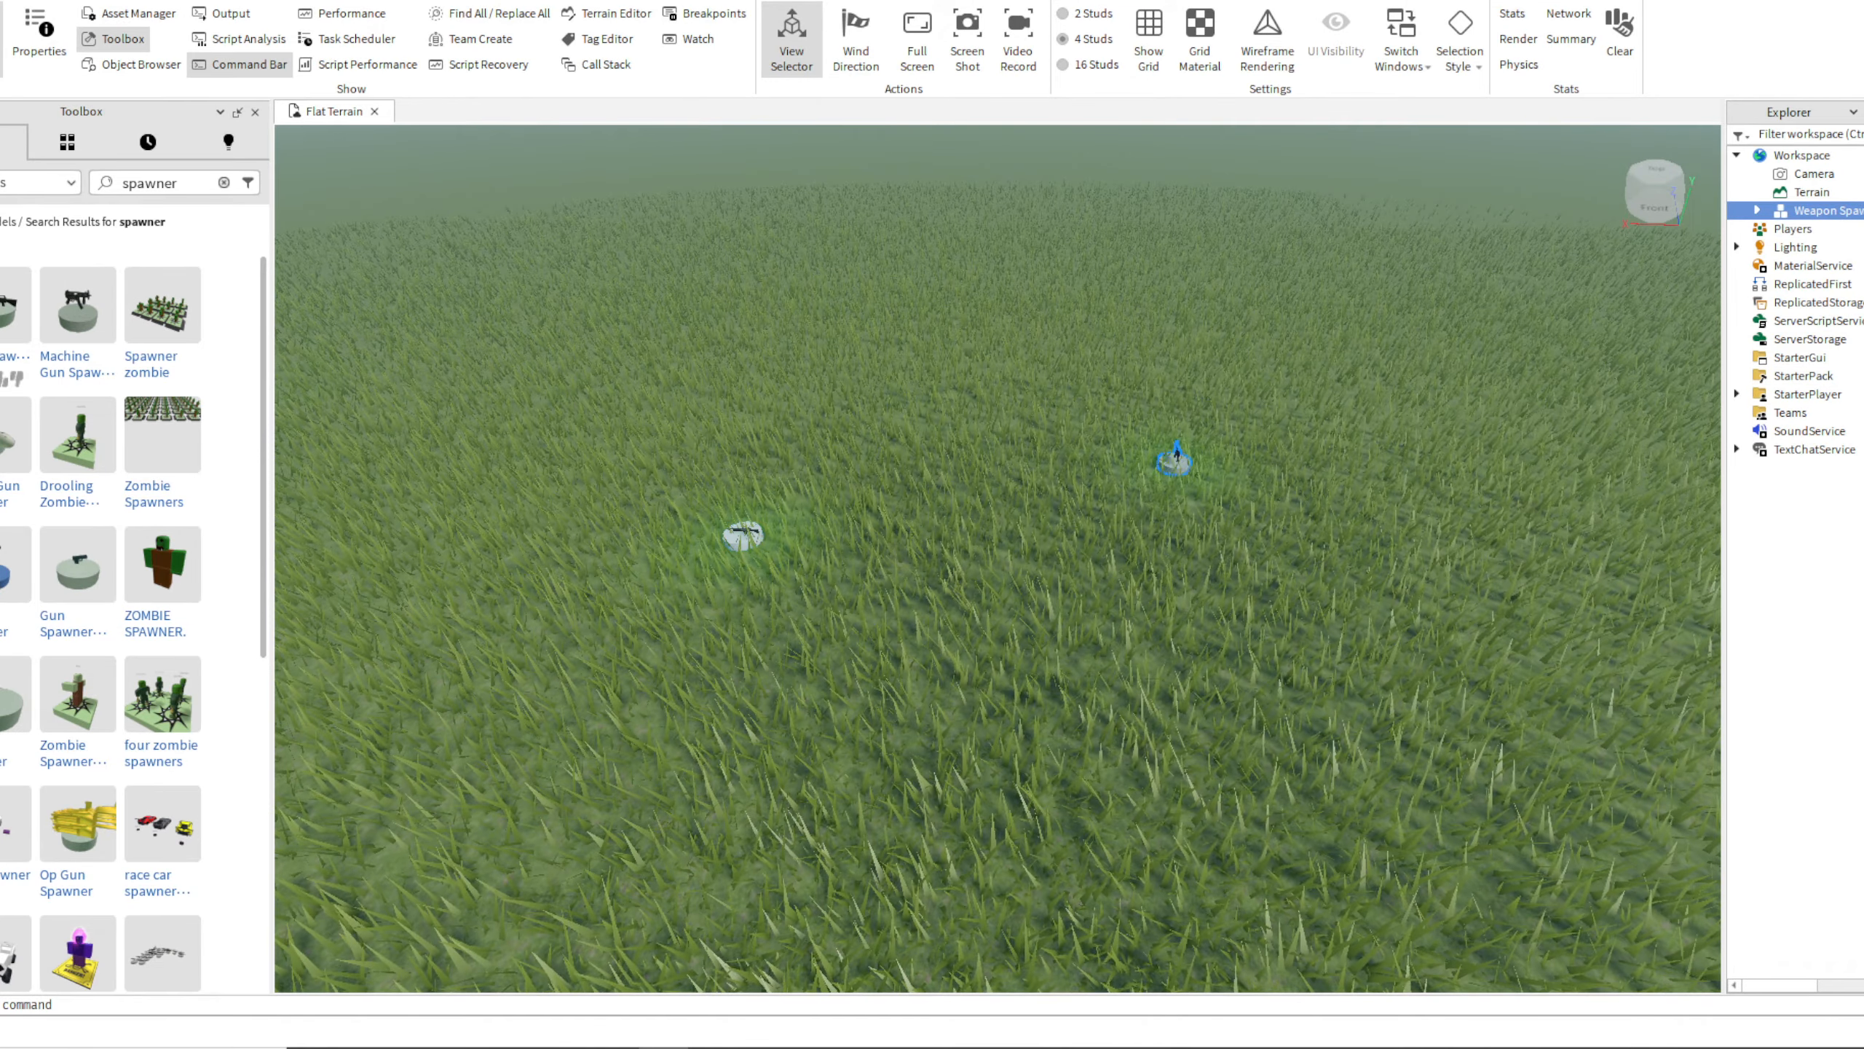
left_click(1130, 549)
left_click(77, 563)
left_click(14, 694)
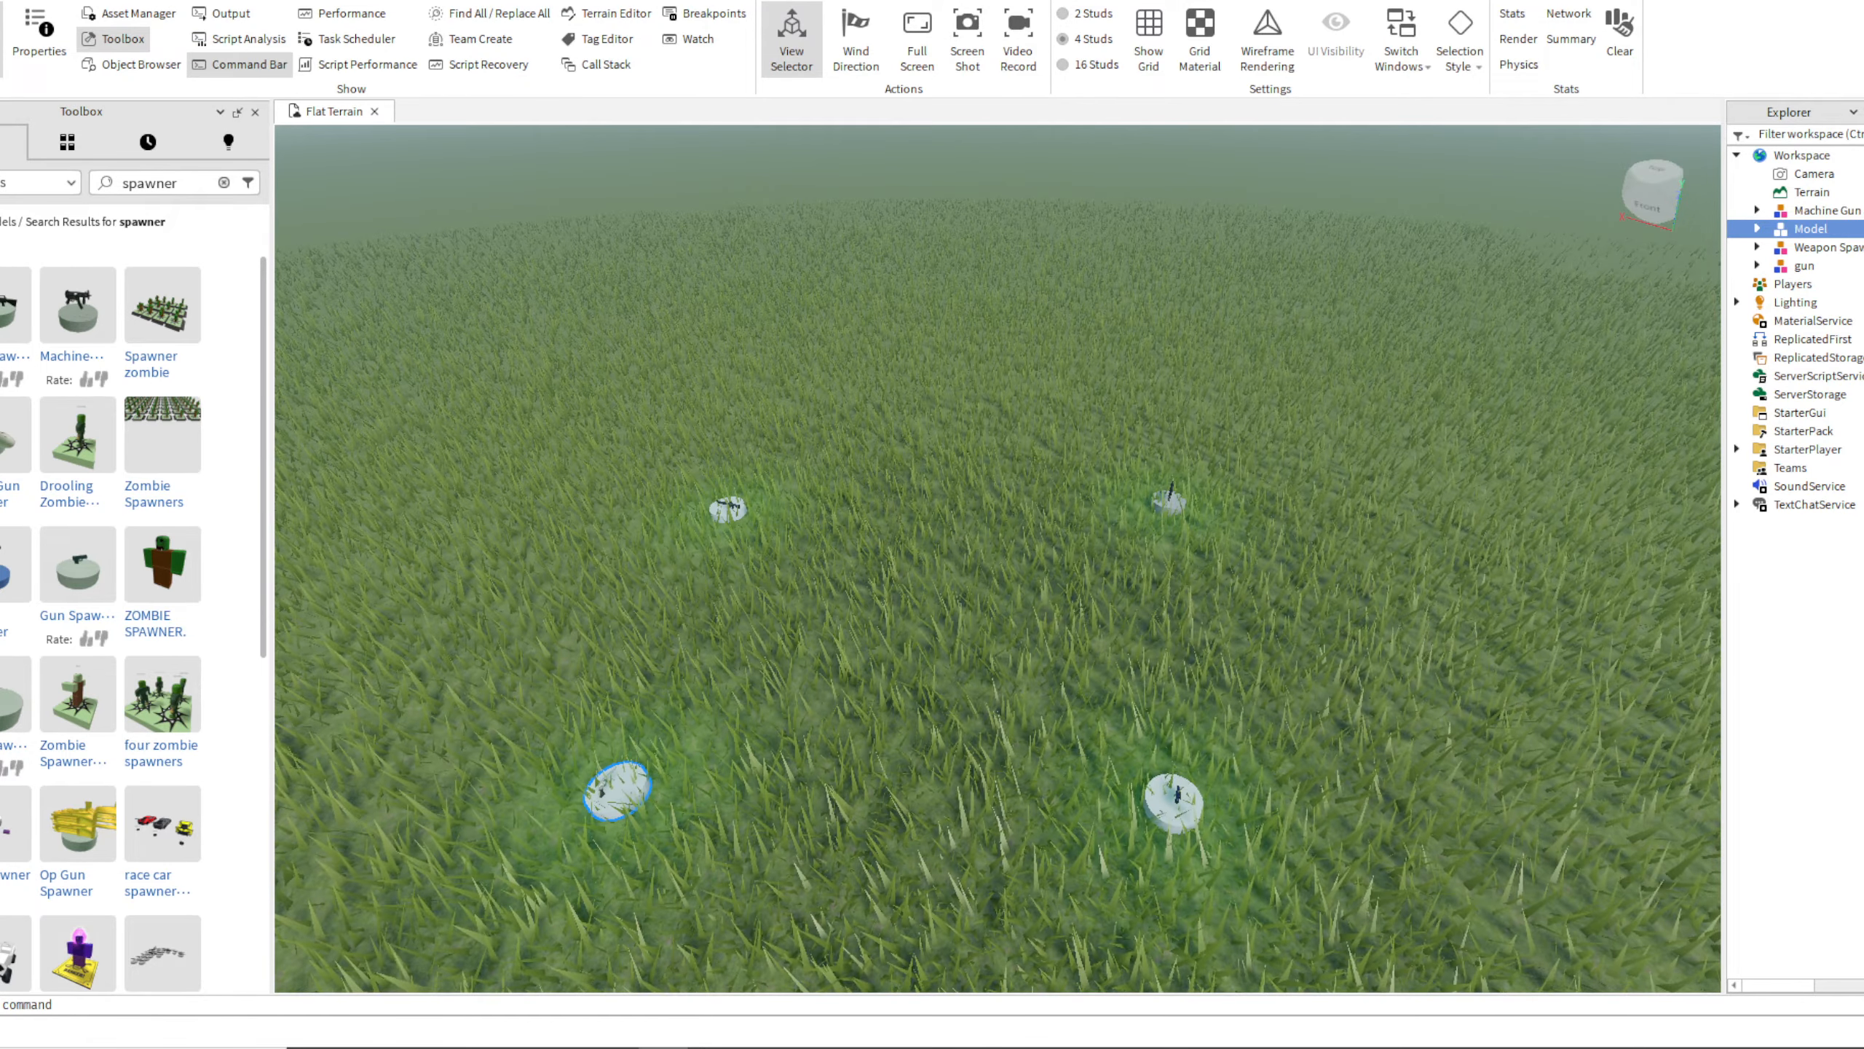
Lift the machine gun spawner above the grass with the Move tool, shift it slightly sideways, and lower it back to the ground
right_click_drag(997, 558, 1101, 470)
key("a")
key("w")
left_click(692, 519)
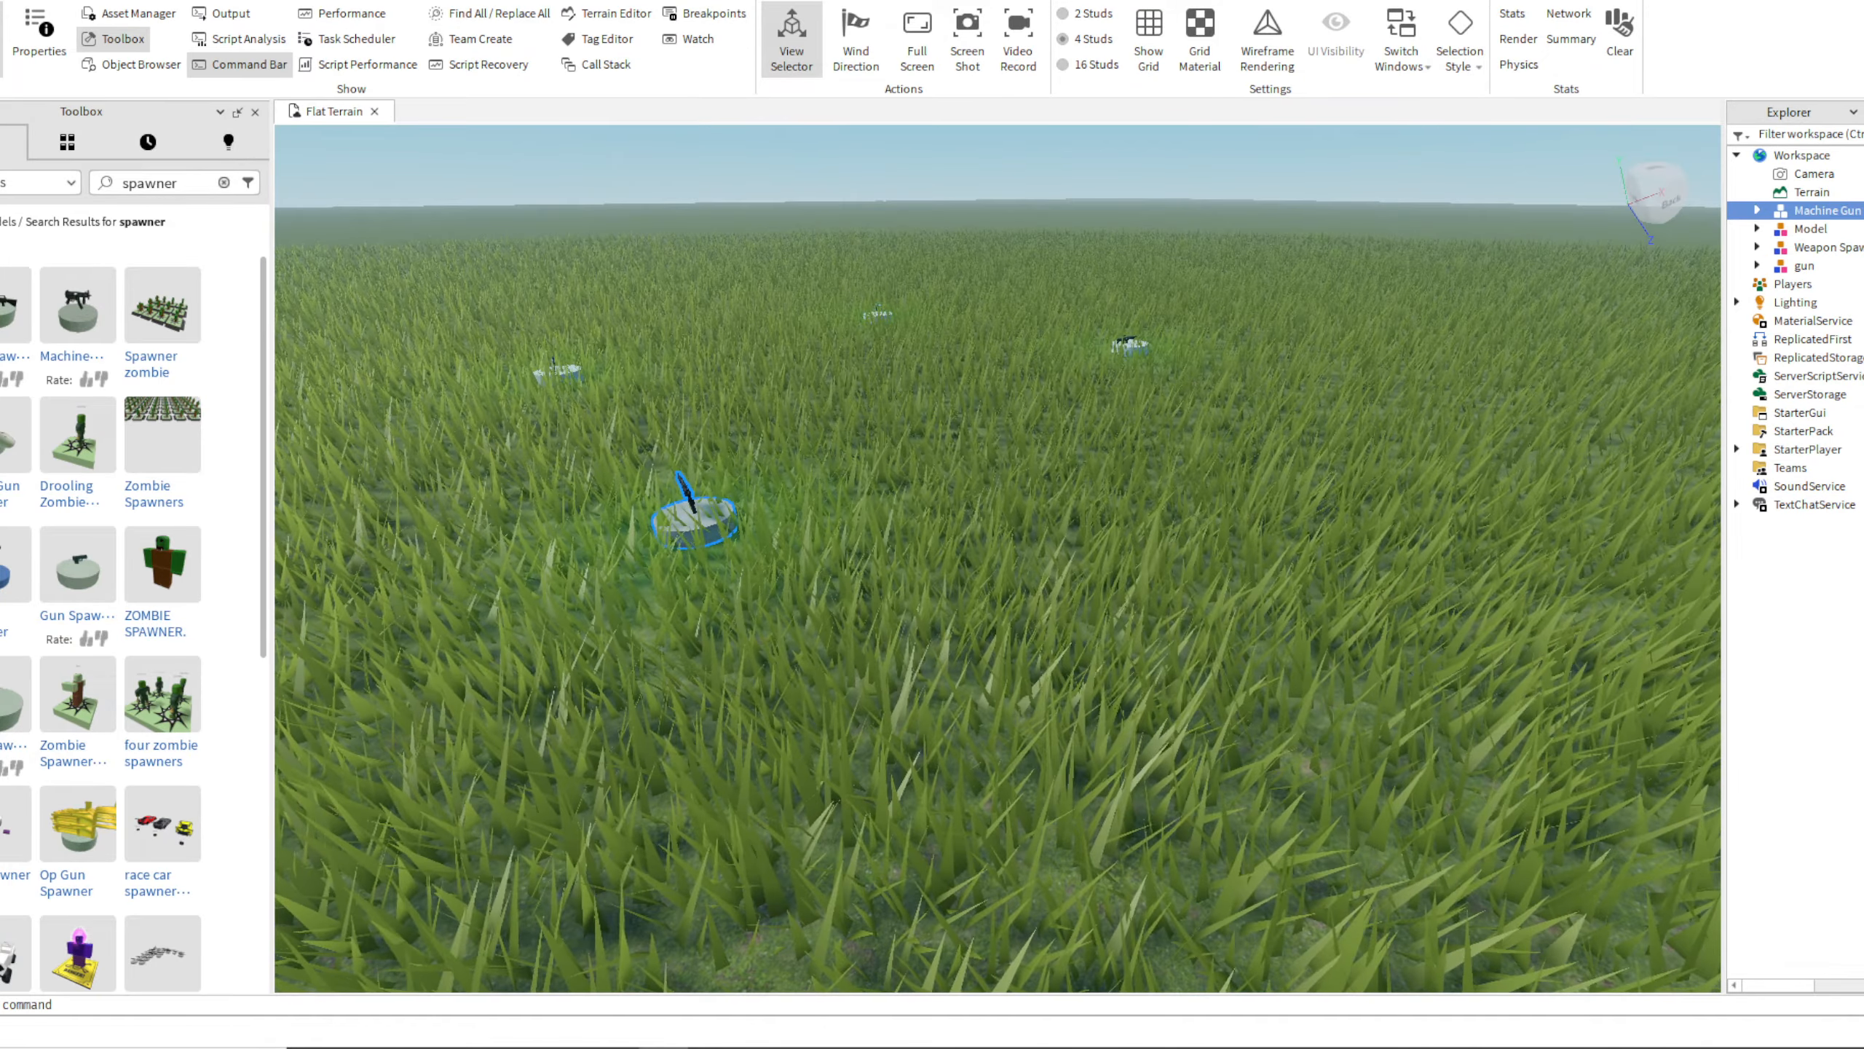
scroll(1144, 455, "down", 2)
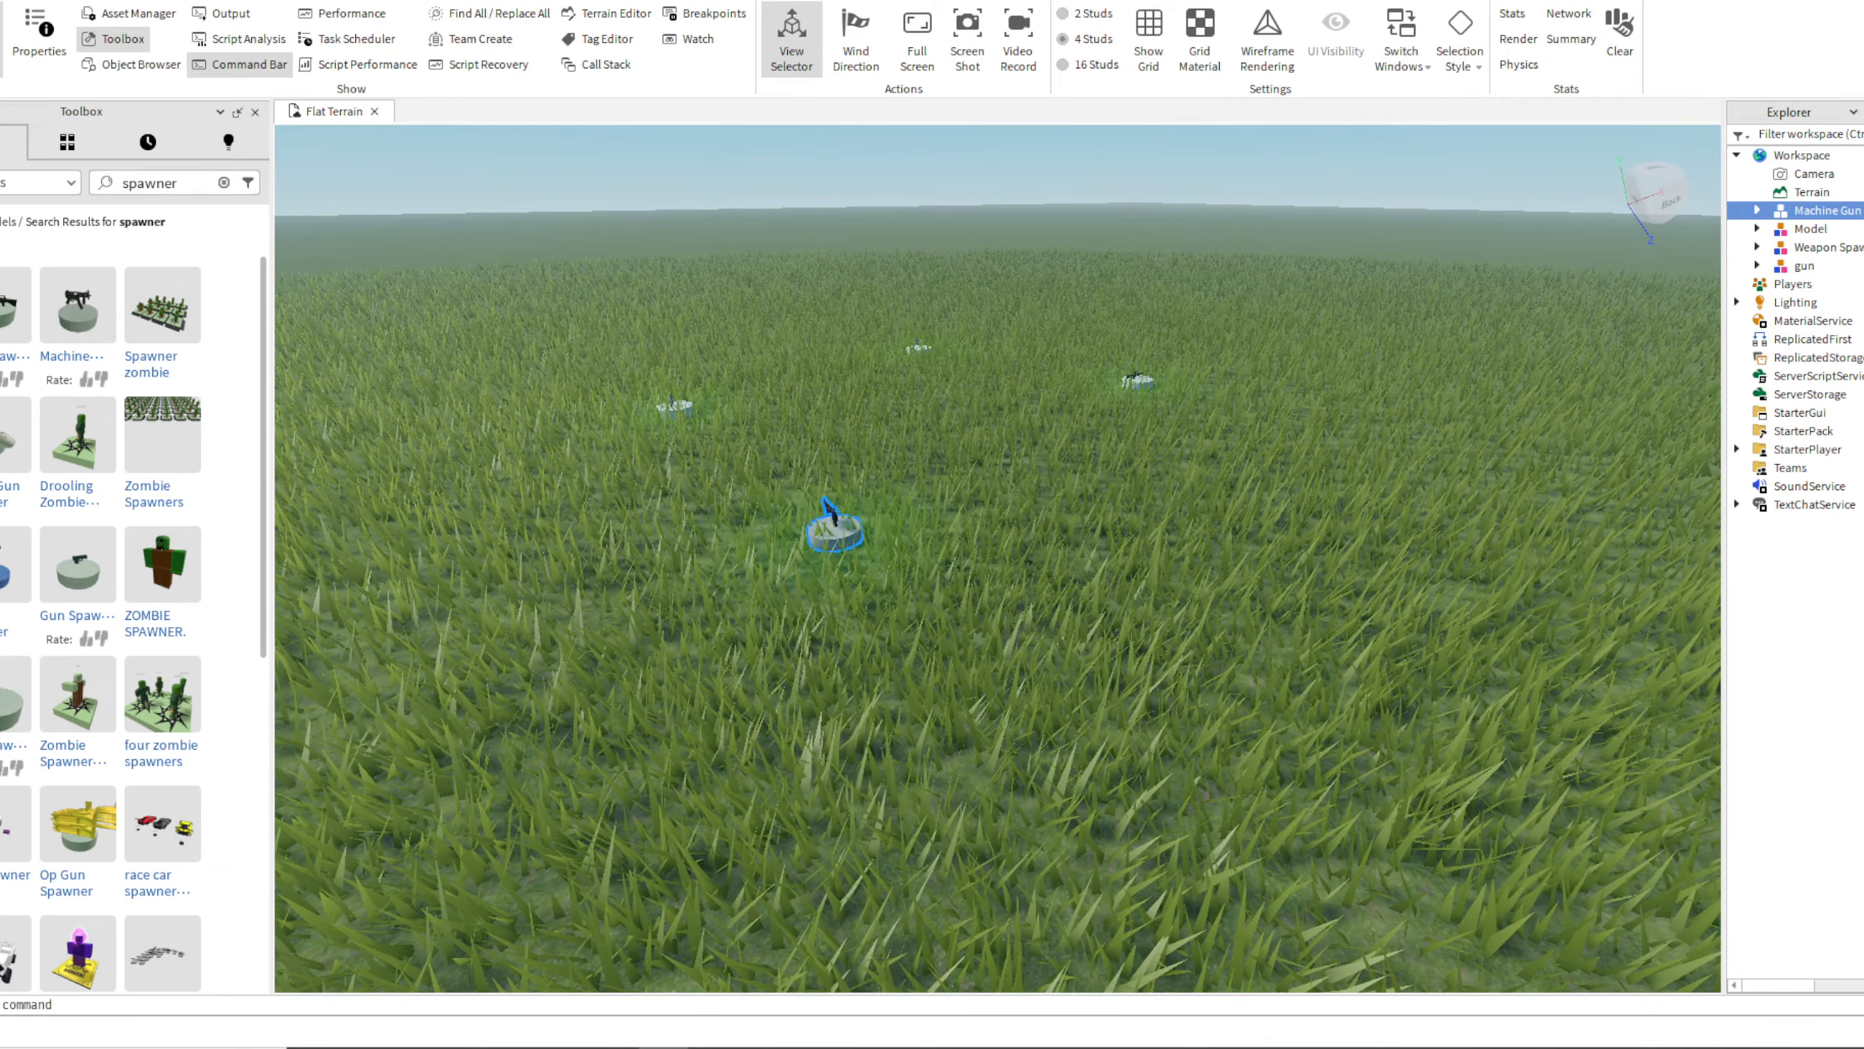
key("ctrl+2")
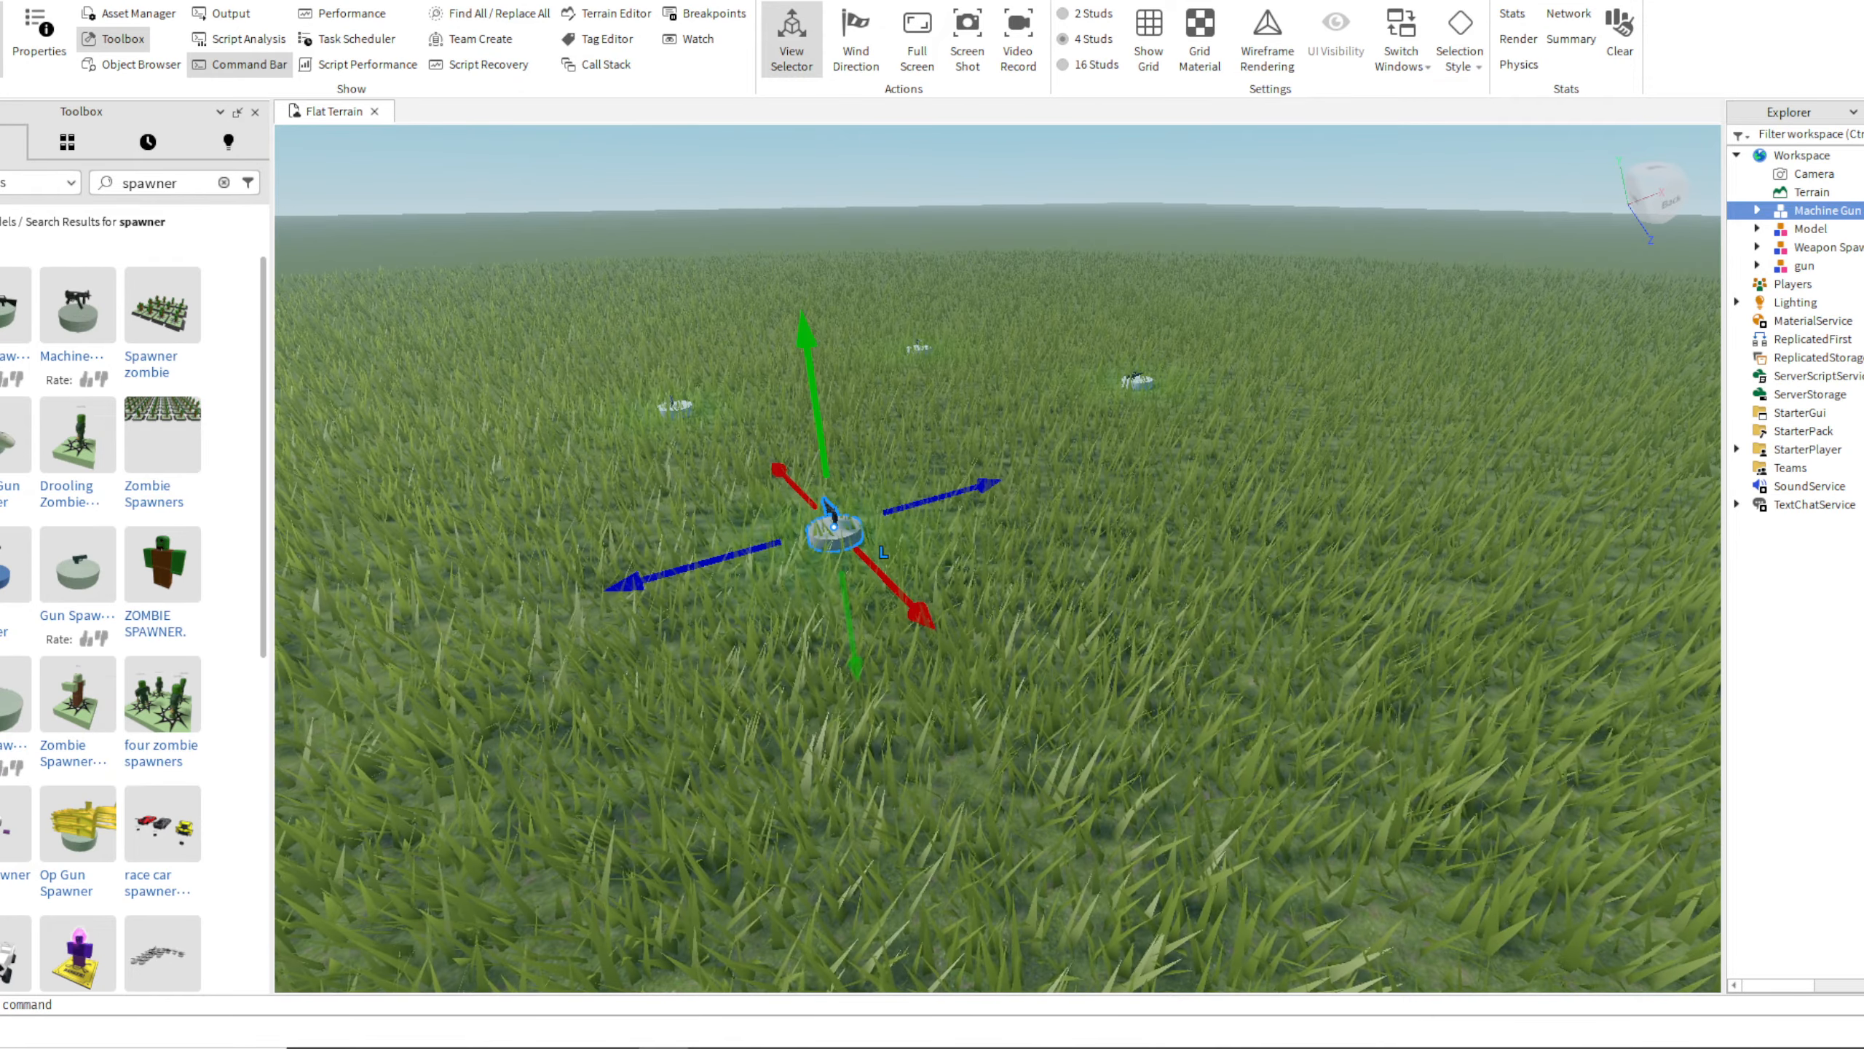
left_click_drag(806, 331, 780, 158)
left_click_drag(759, 357, 739, 343)
left_click_drag(764, 166, 769, 209)
left_click_drag(958, 397, 985, 386)
key("ctrl+1")
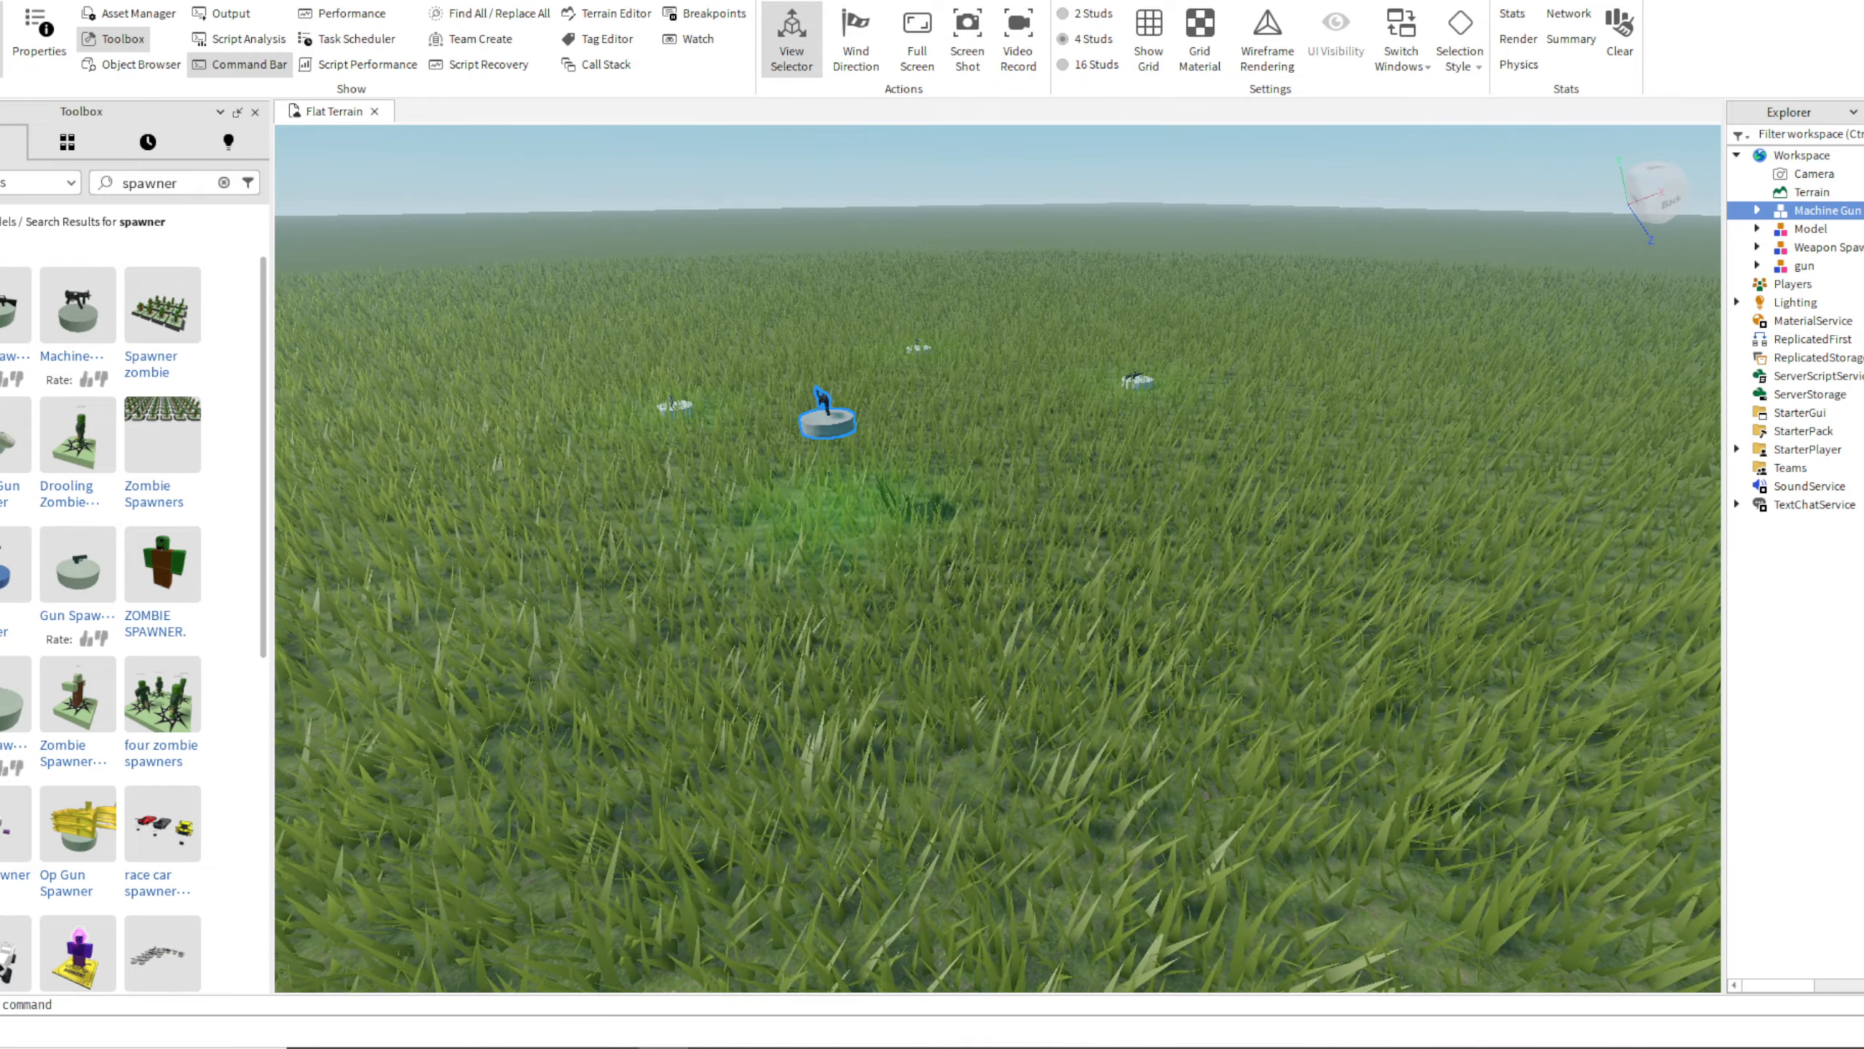
key("ctrl+2")
key("ctrl+1")
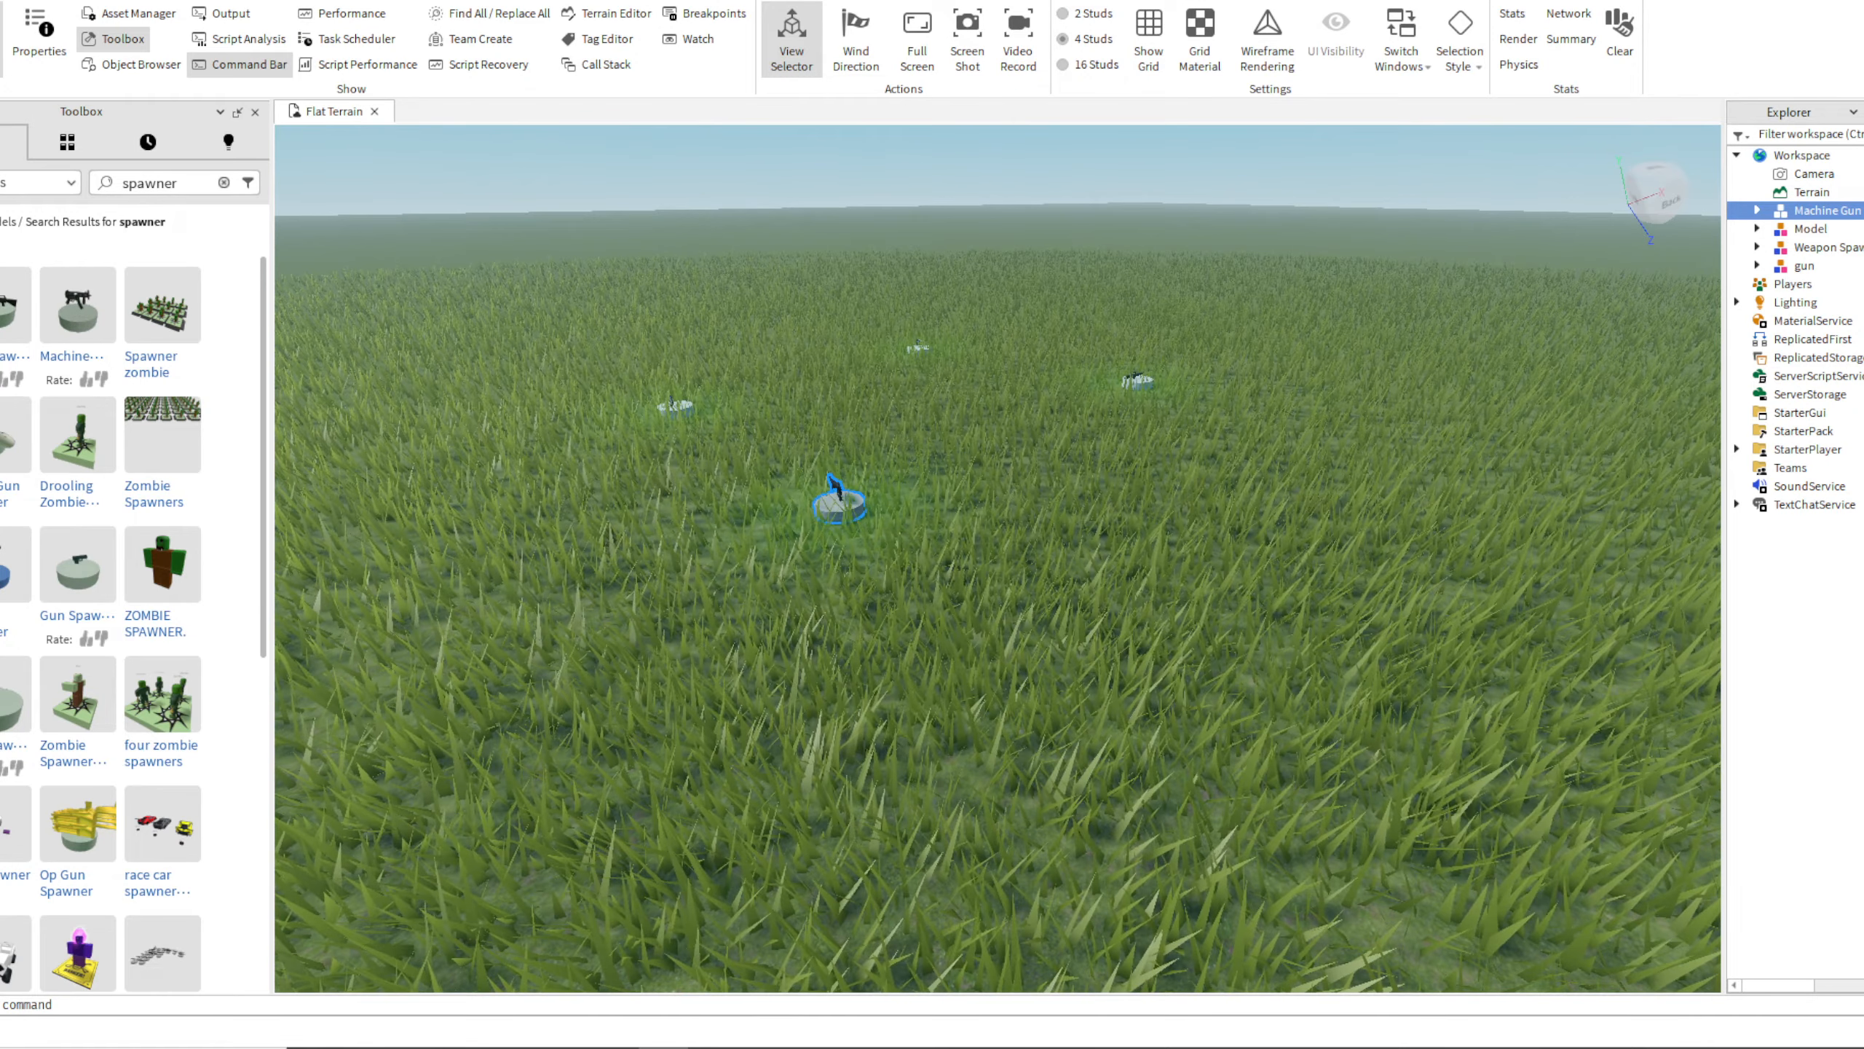
Try the Scale tool's resize handles on the machine gun spawner
key("ctrl+3")
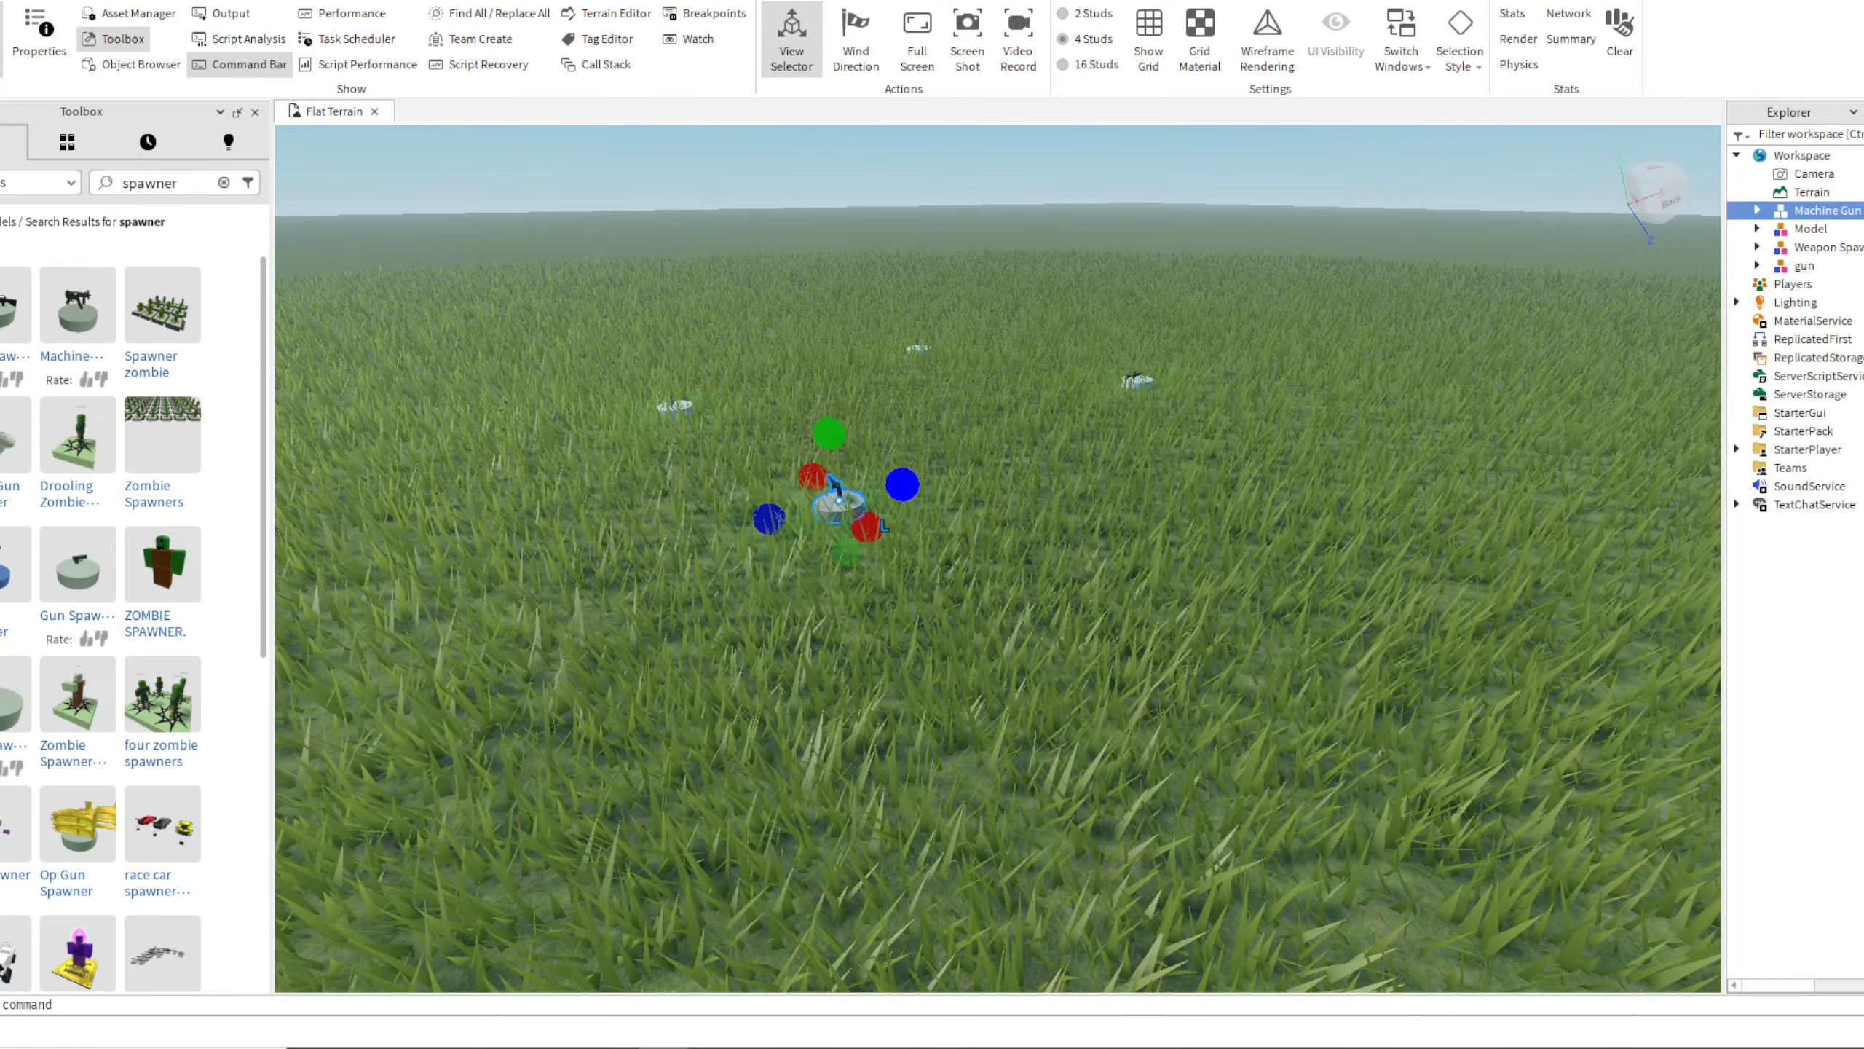
left_click(902, 485)
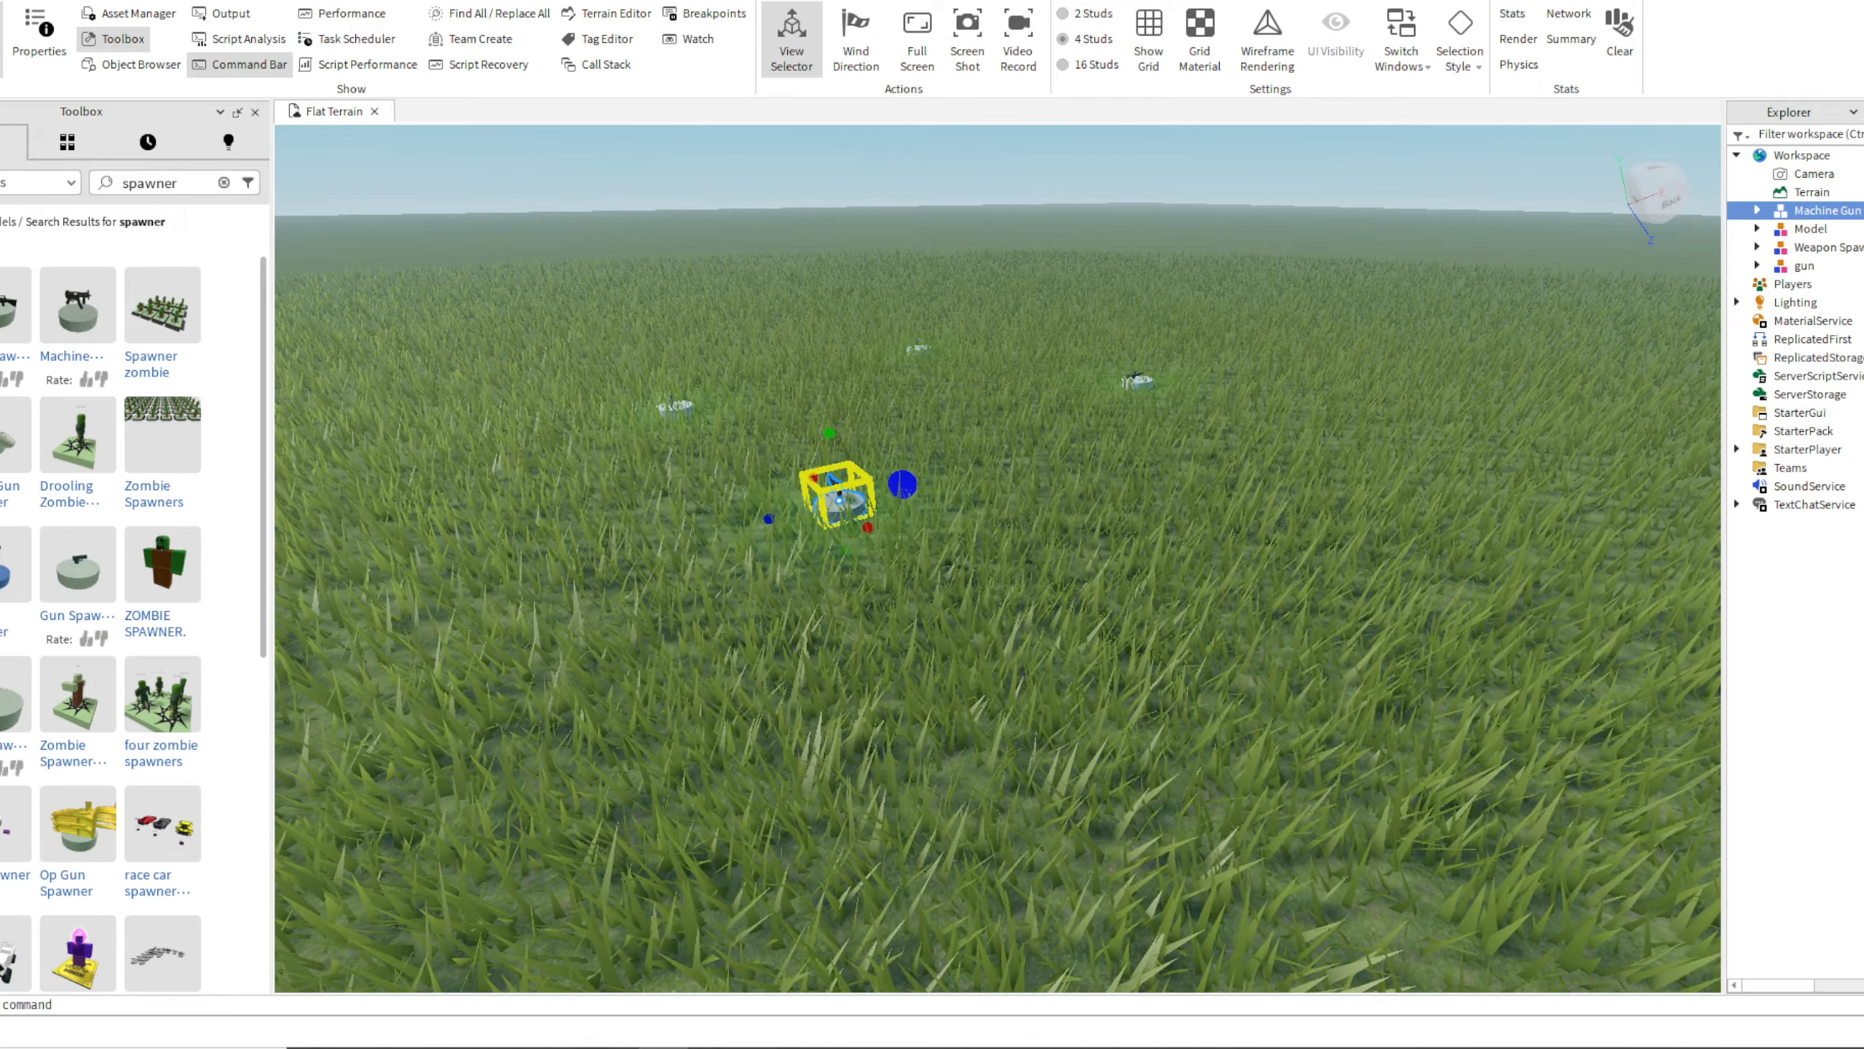
left_click(866, 528)
Start a playtest and walk the character onto a gun spawner to pick up its weapon
right_click_drag(867, 527, 909, 452)
key("s")
key("a")
key("d")
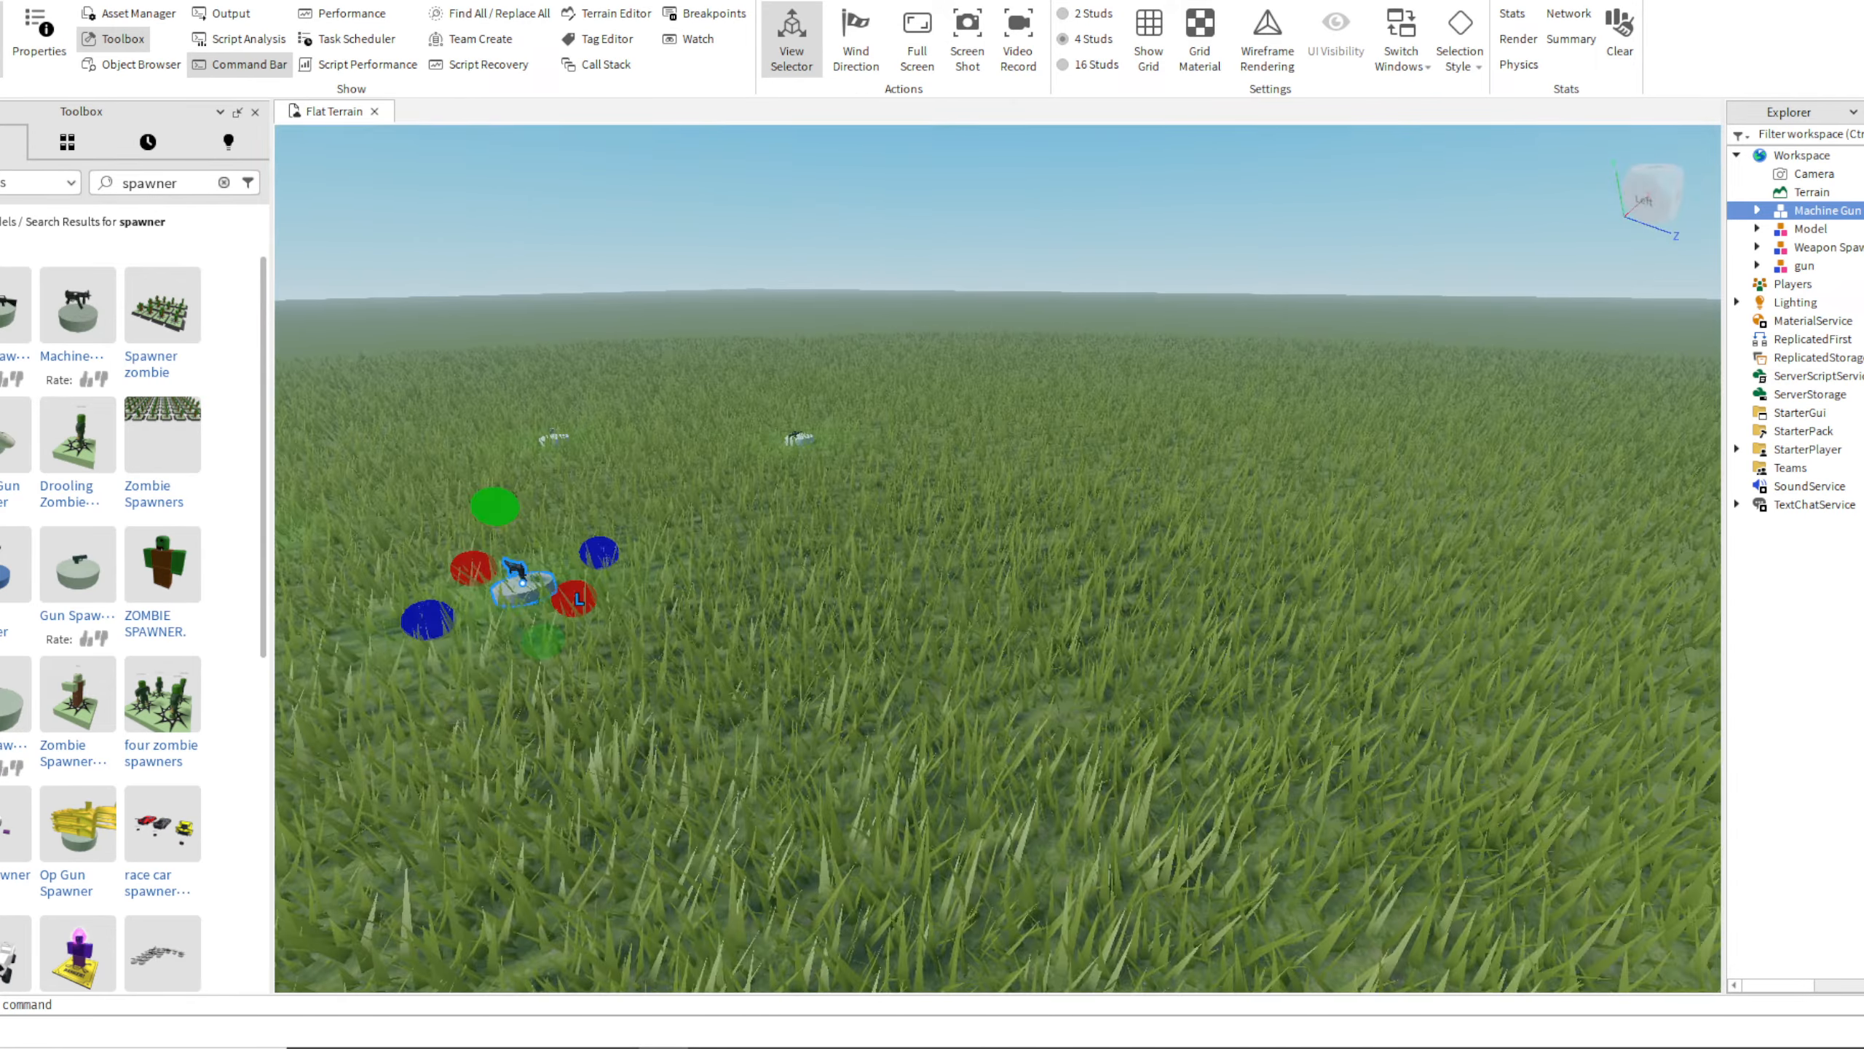
key("a")
key("a")
key("F5")
key("w")
key("space")
key("a")
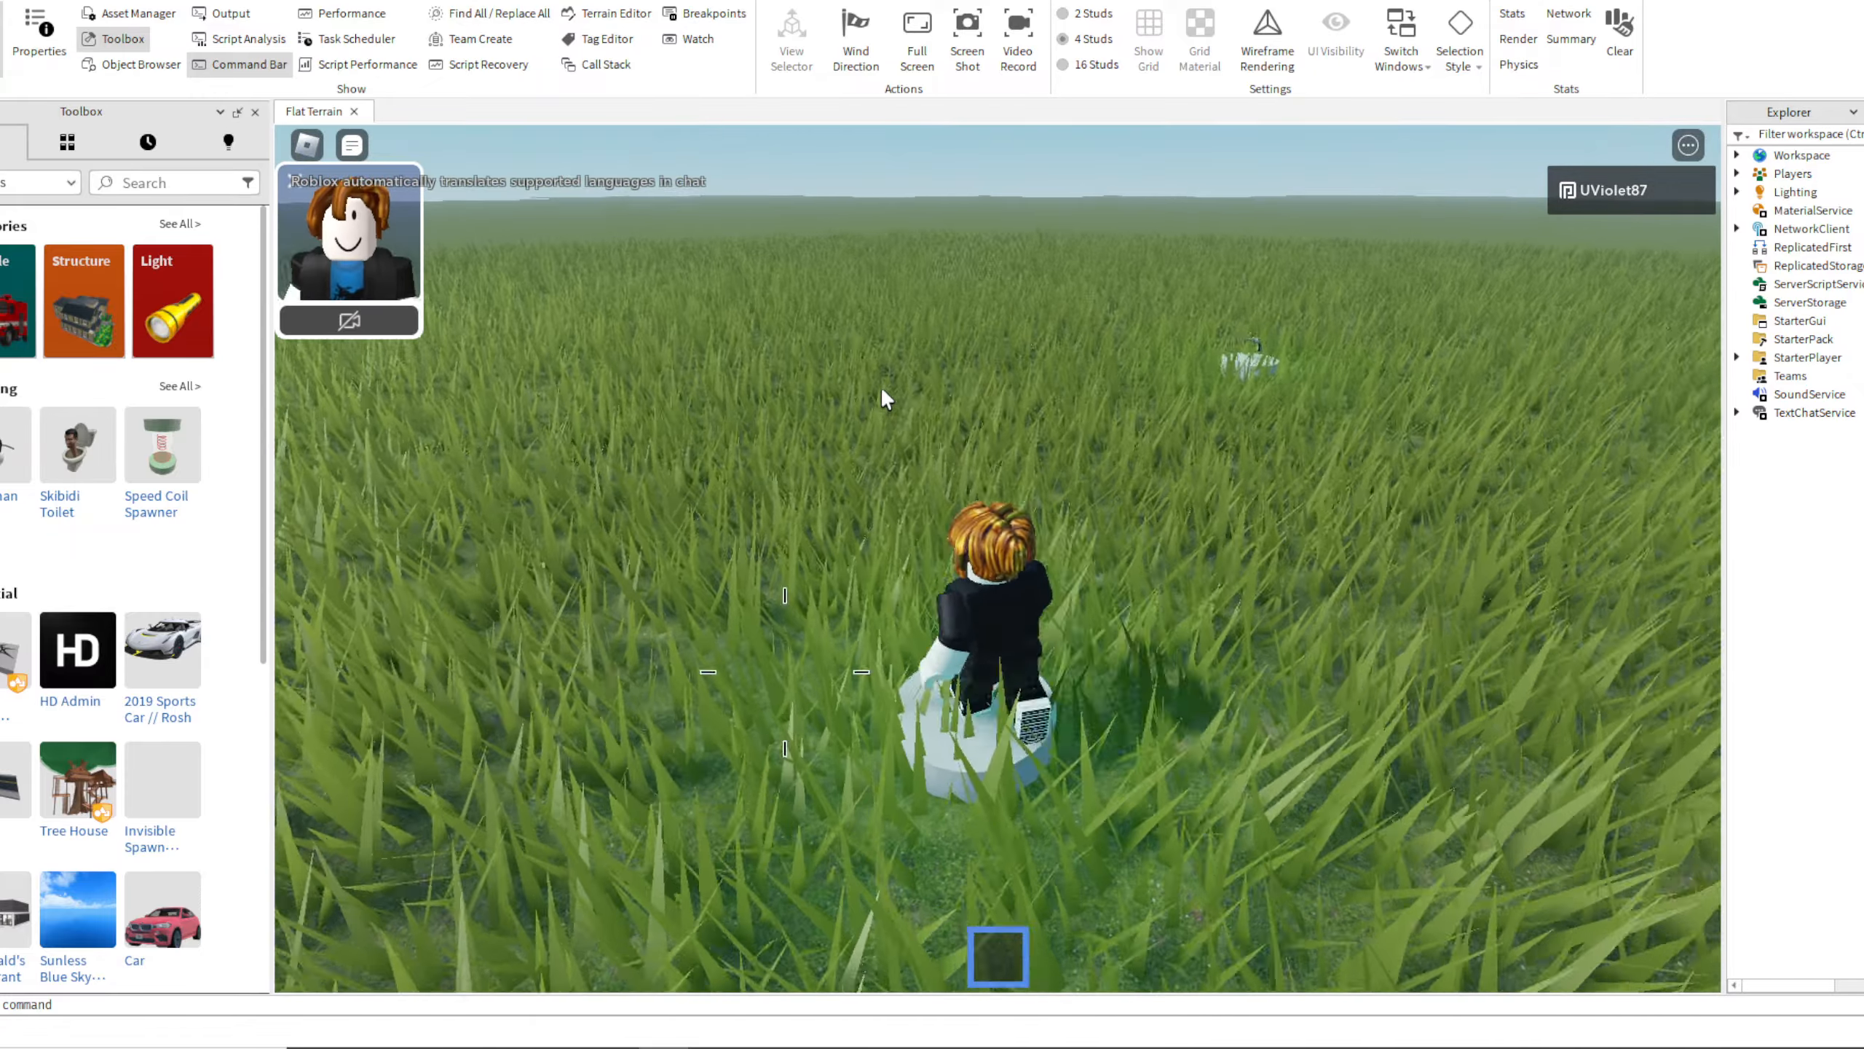
Aim, fire and reload the picked-up gun in the playtest
key("a")
key("a")
right_click_drag(882, 389, 984, 378)
left_click(949, 378)
key("r")
Walk the character across the other spawners to collect additional pistols
key("a")
key("w")
key("d")
key("w")
key("d")
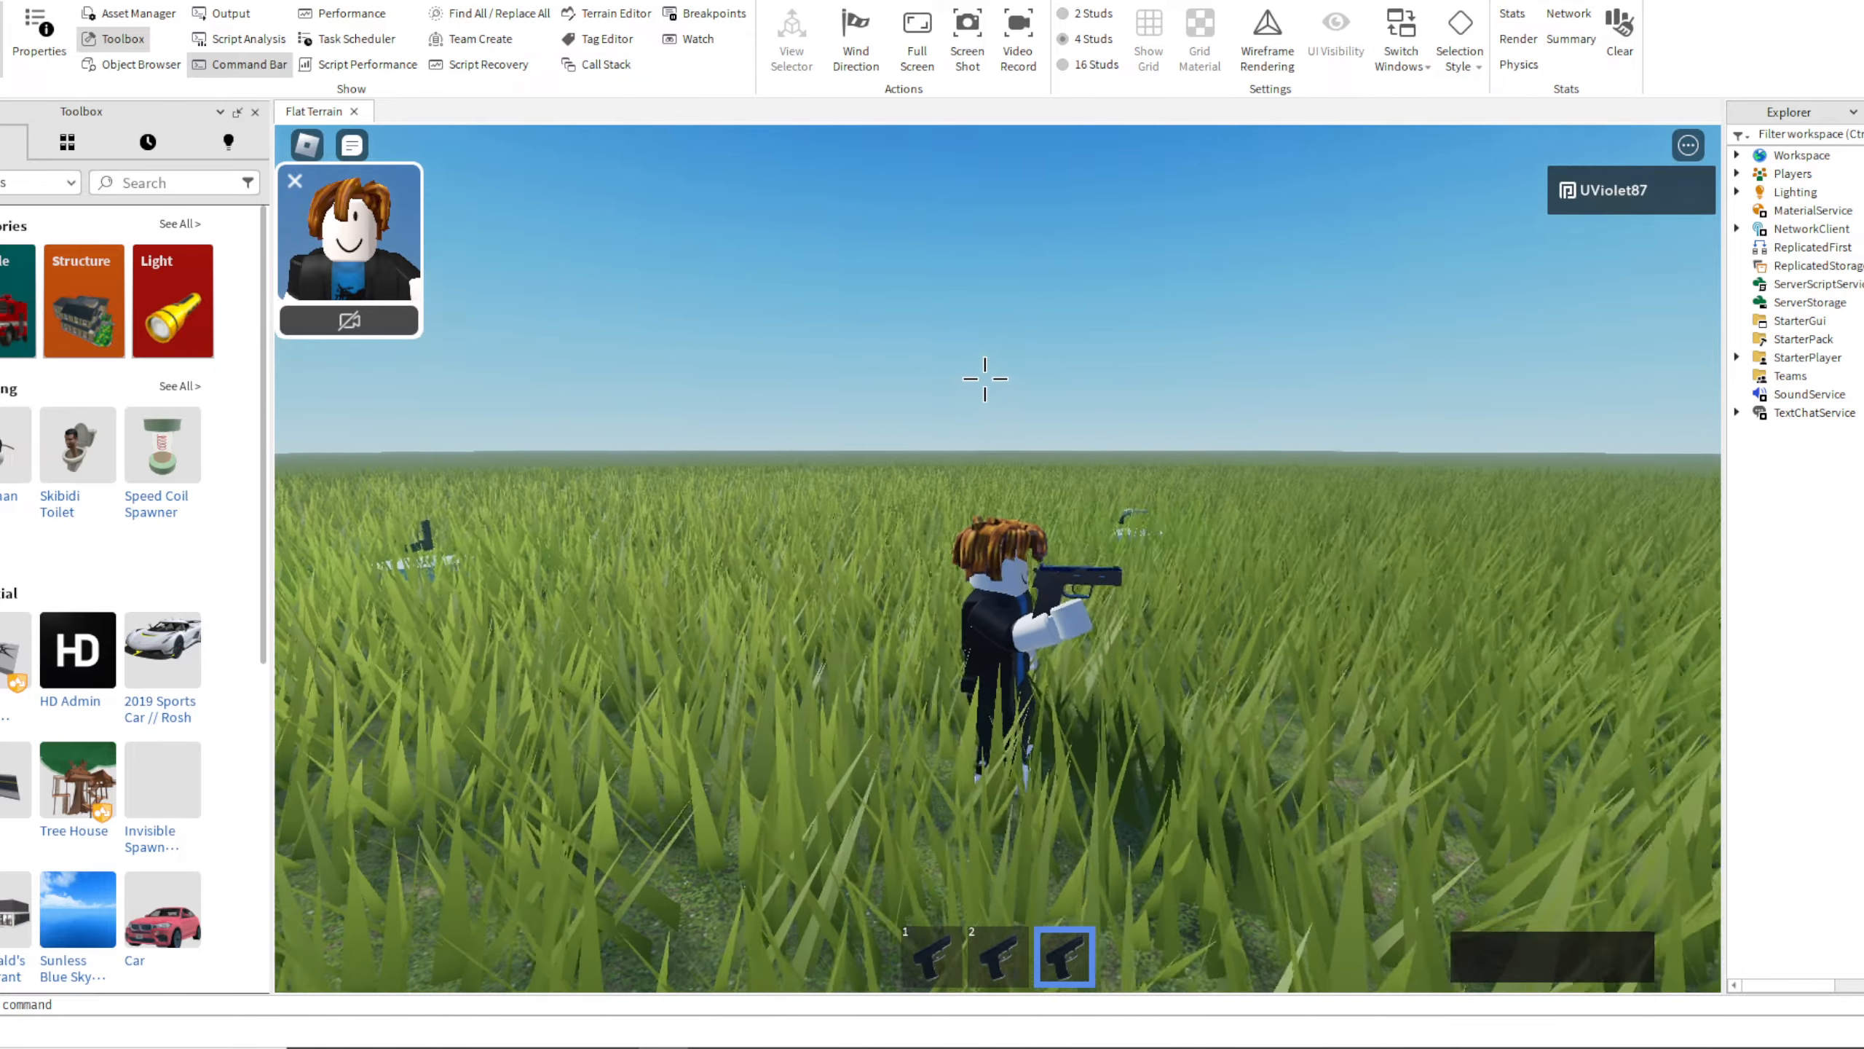